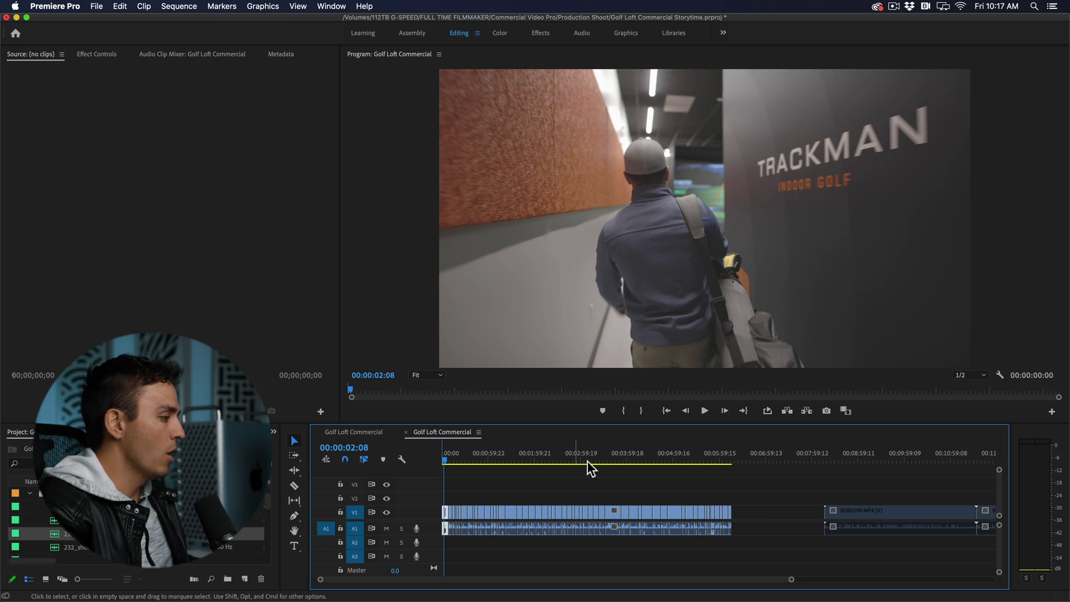
Jump to a later point in the sequence to check the voice-over's end near 00:00:57:04
left_click(732, 460)
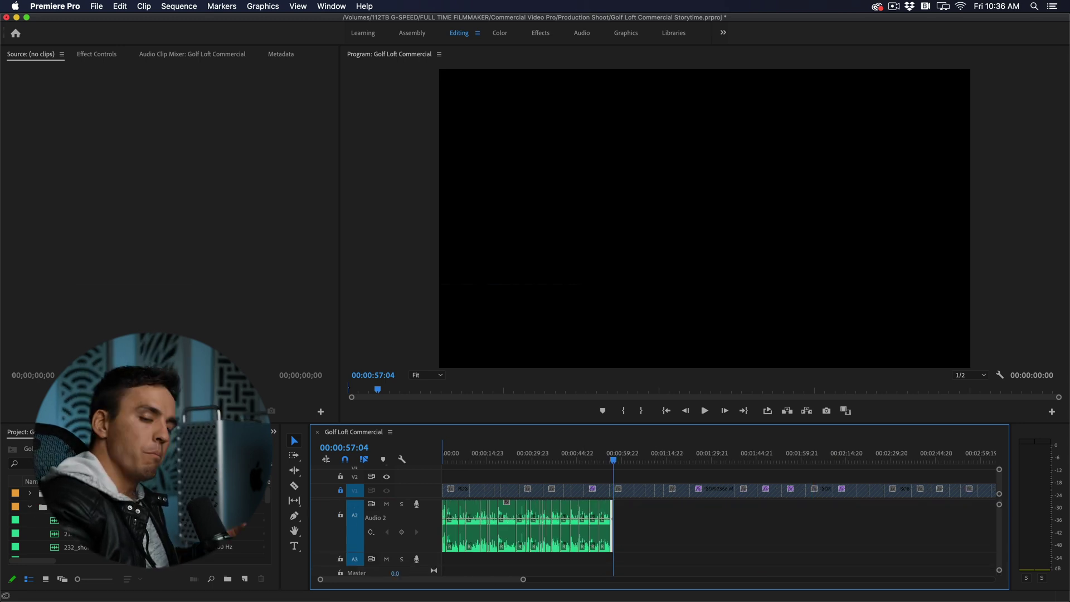
Drop the four music preview files onto A3–A6 at 00:00 and mute track A4
scroll(108, 539, "down", 1)
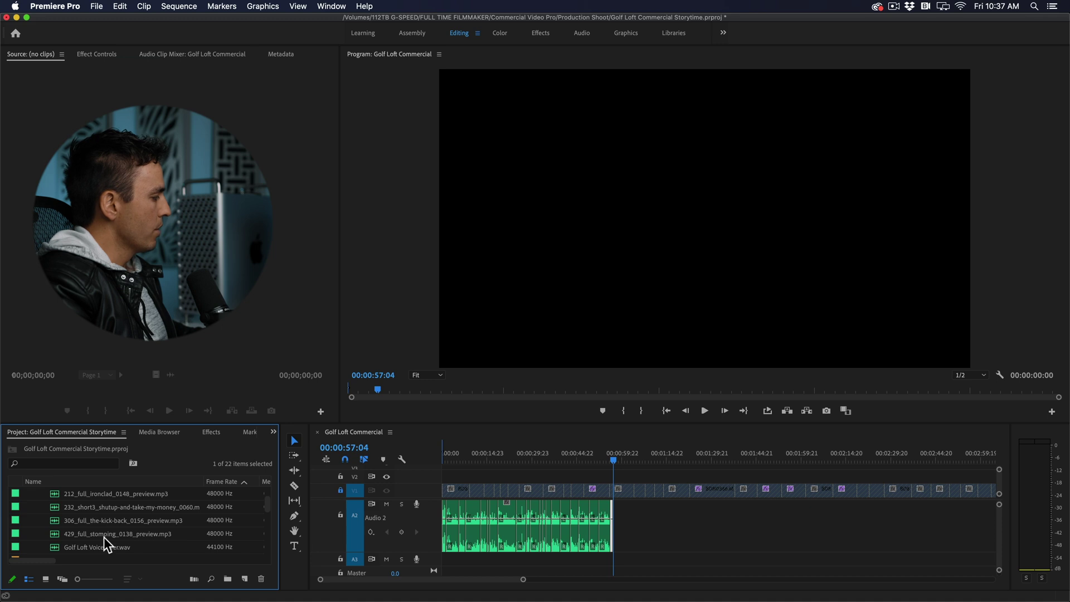
left_click(92, 533, "shift")
left_click_drag(72, 494, 450, 560)
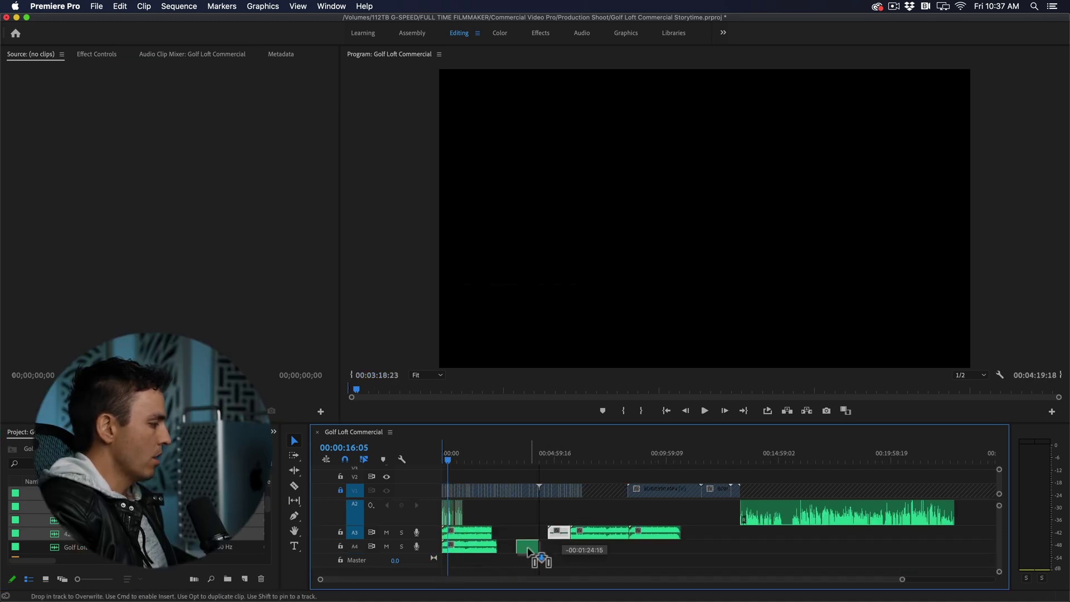
left_click_drag(529, 552, 524, 554)
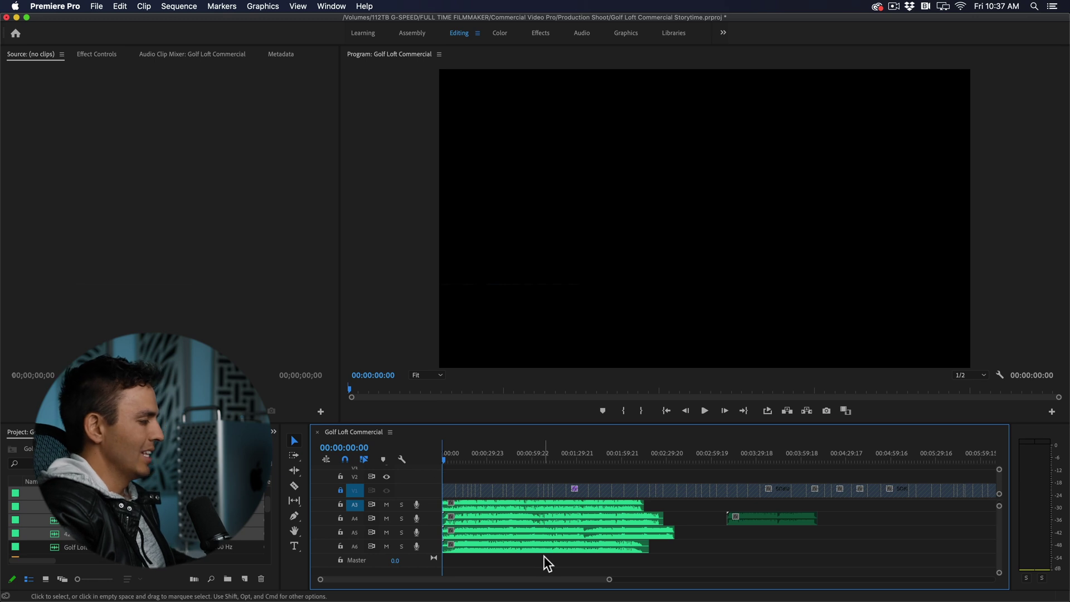
scroll(543, 556, "up", 2)
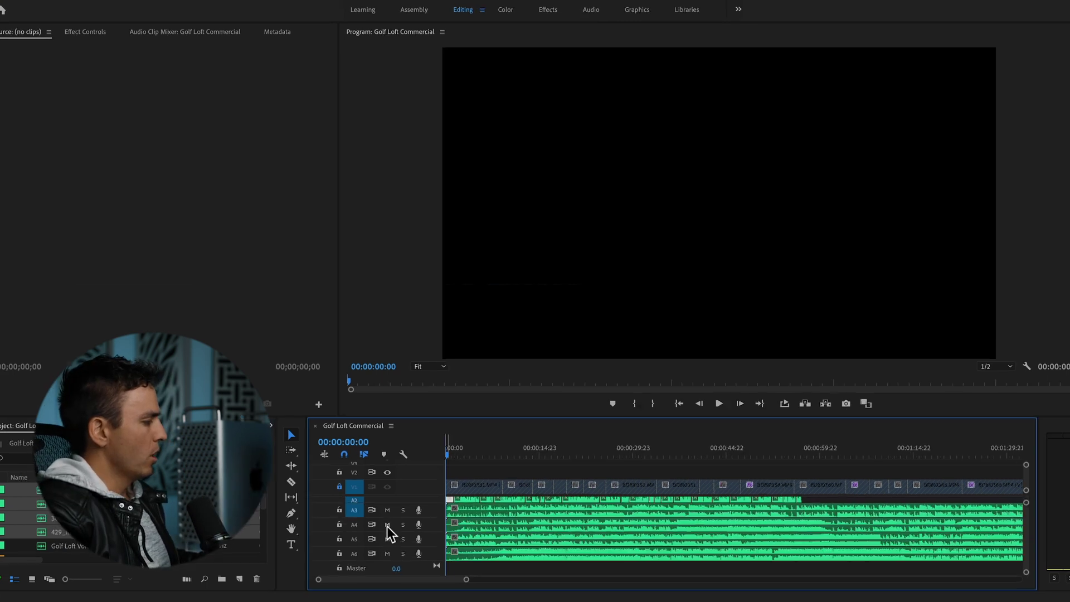
left_click(386, 526)
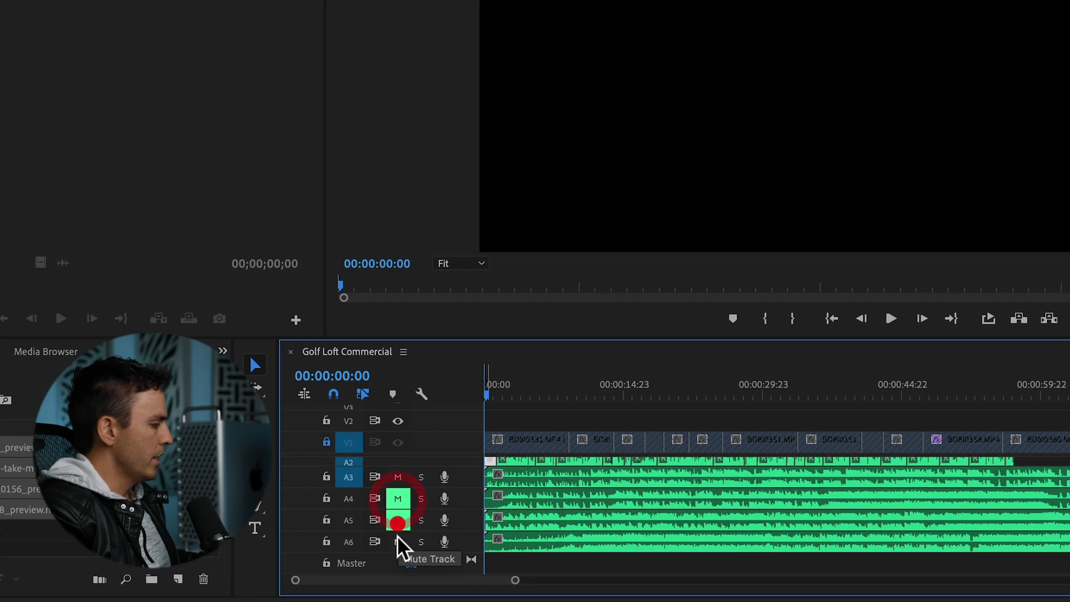
Play the sequence to audition the songs, unmute A4 and select its song clip
scroll(616, 530, "up", 3)
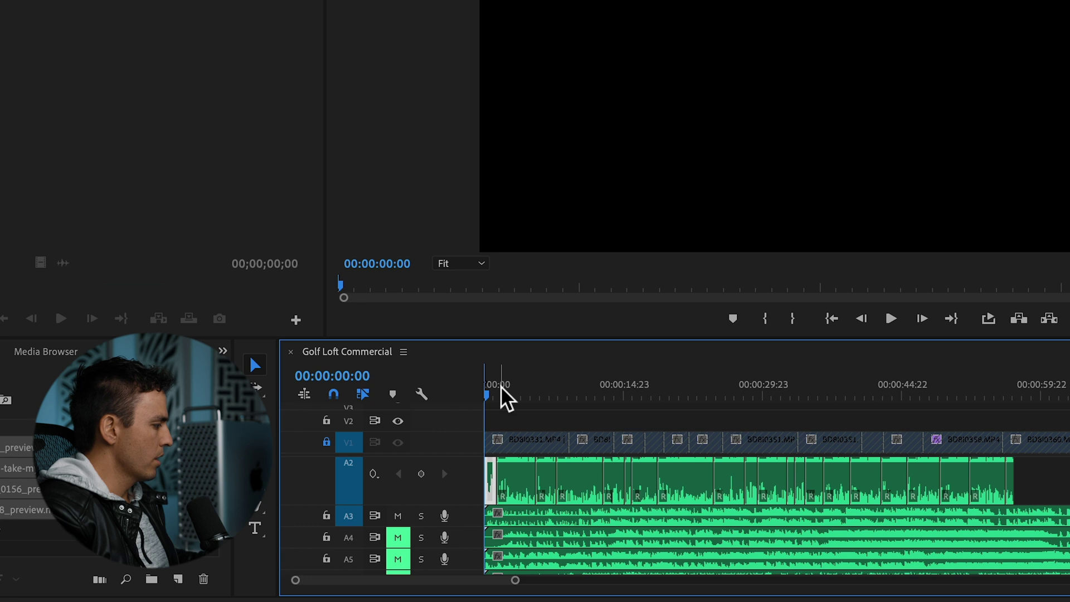
key("space")
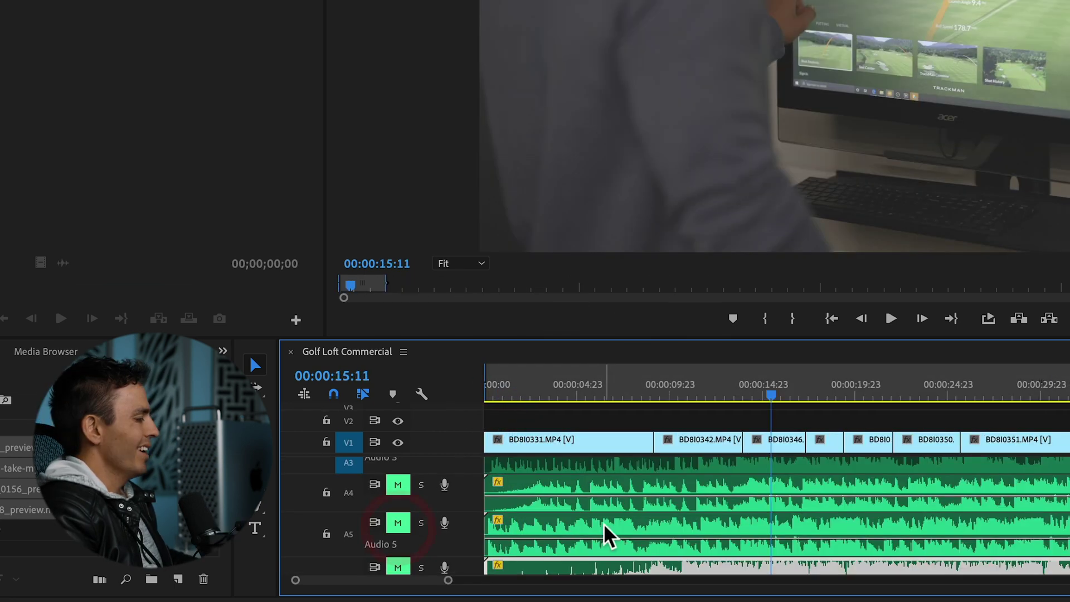
scroll(603, 523, "up", 1)
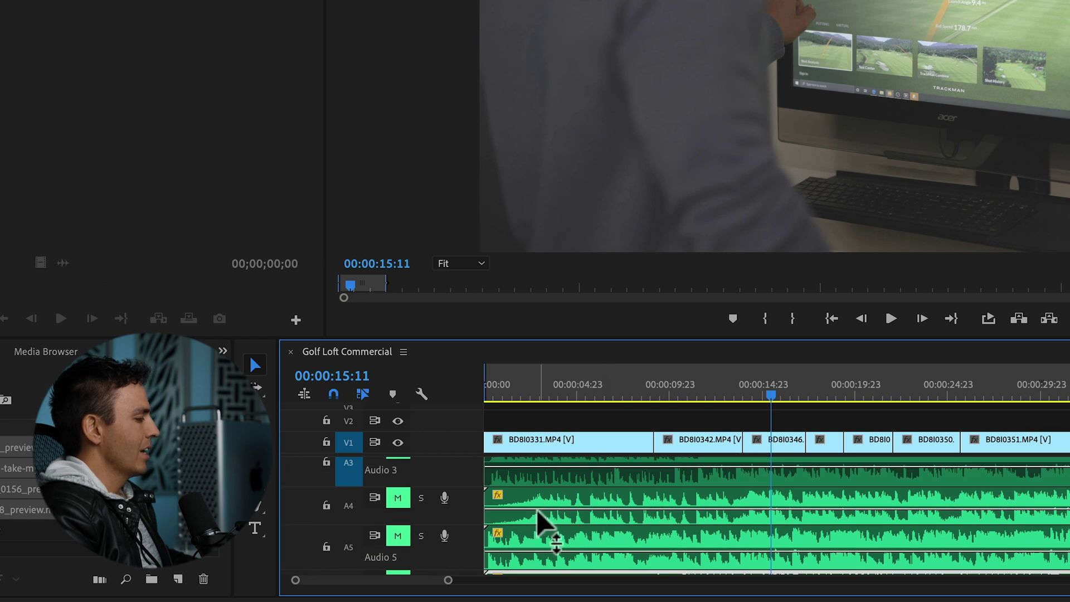
scroll(530, 509, "up", 2)
left_click(397, 524)
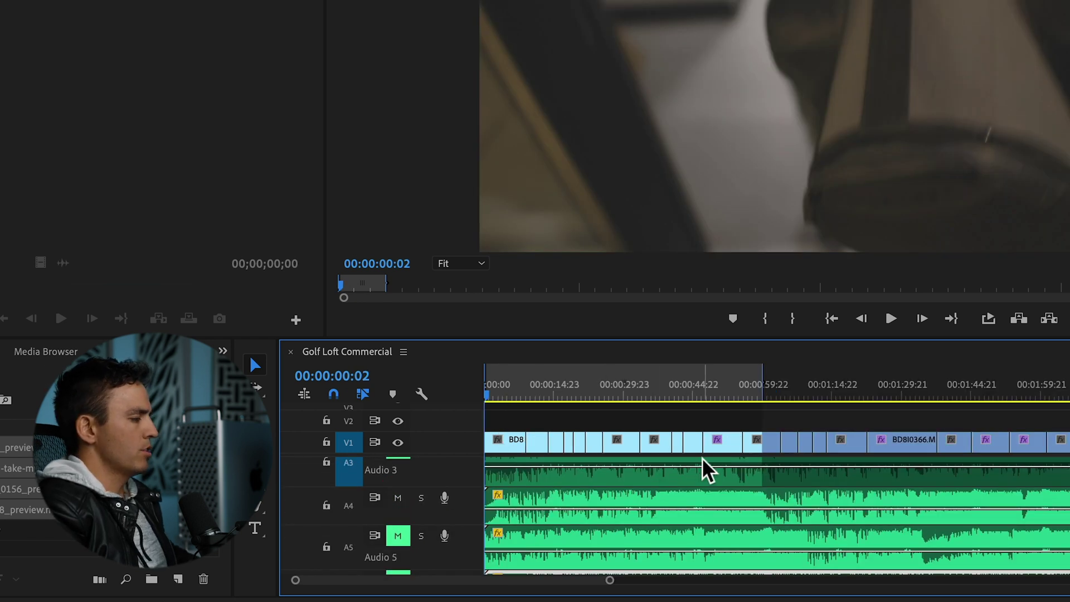
left_click(775, 496)
key("End")
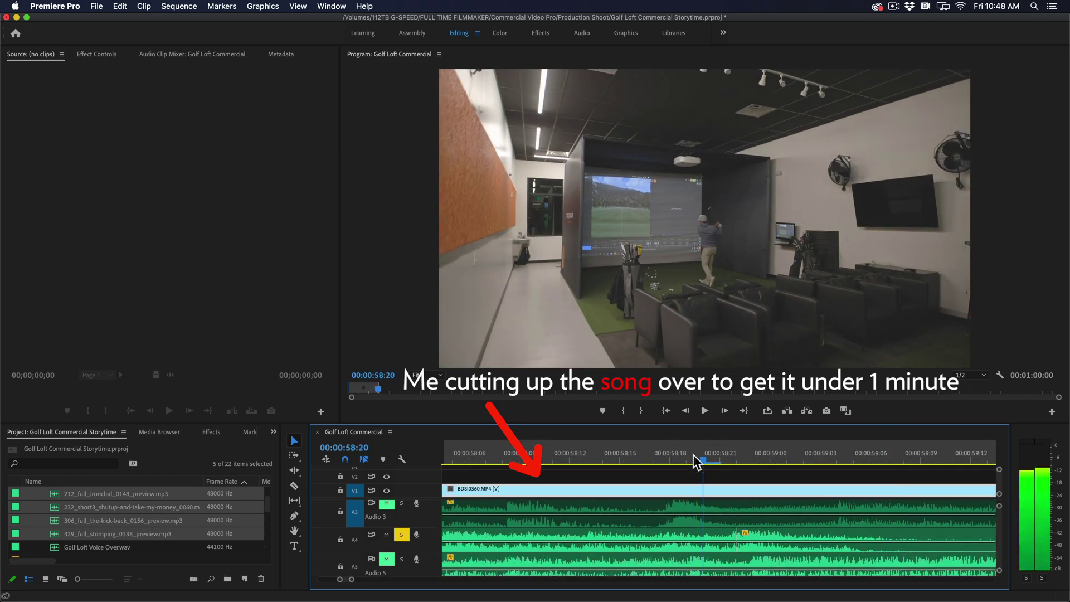
Scrub back to around the one-minute mark and zoom the timeline in
mouse_move(693, 453)
left_mouse_down()
mouse_move(580, 454)
mouse_move(681, 450)
left_mouse_up()
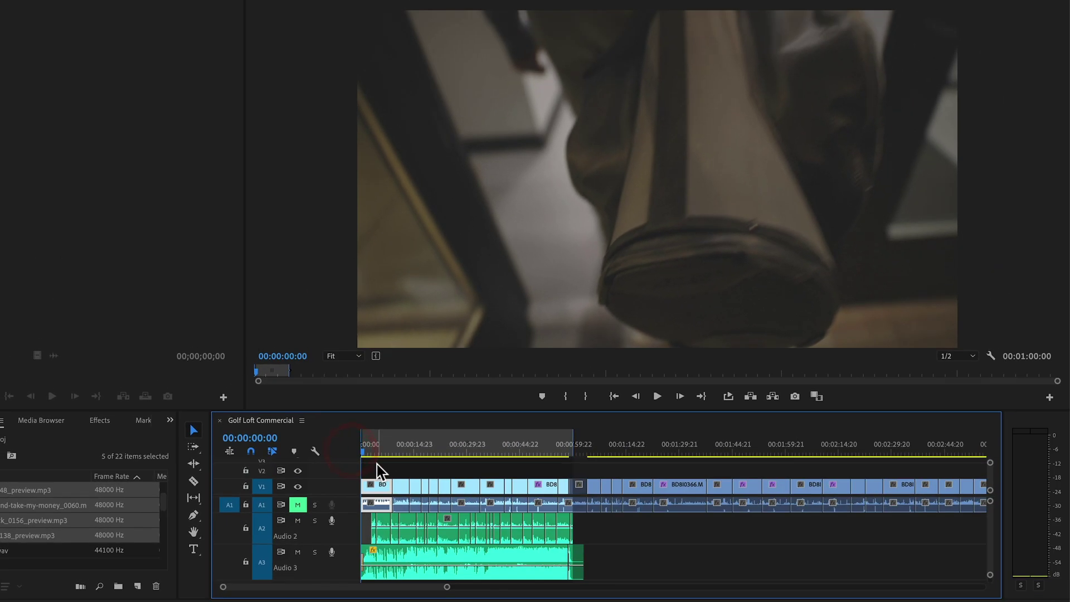
key("=")
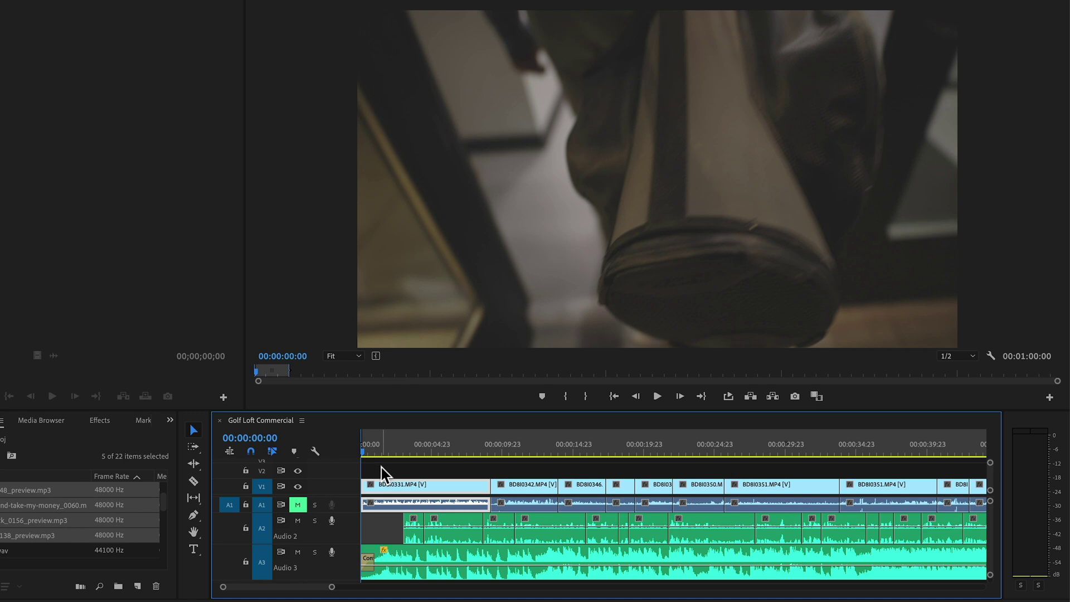
Add default transitions to the start of the first clip
left_click(384, 478)
key("=")
right_click(365, 487)
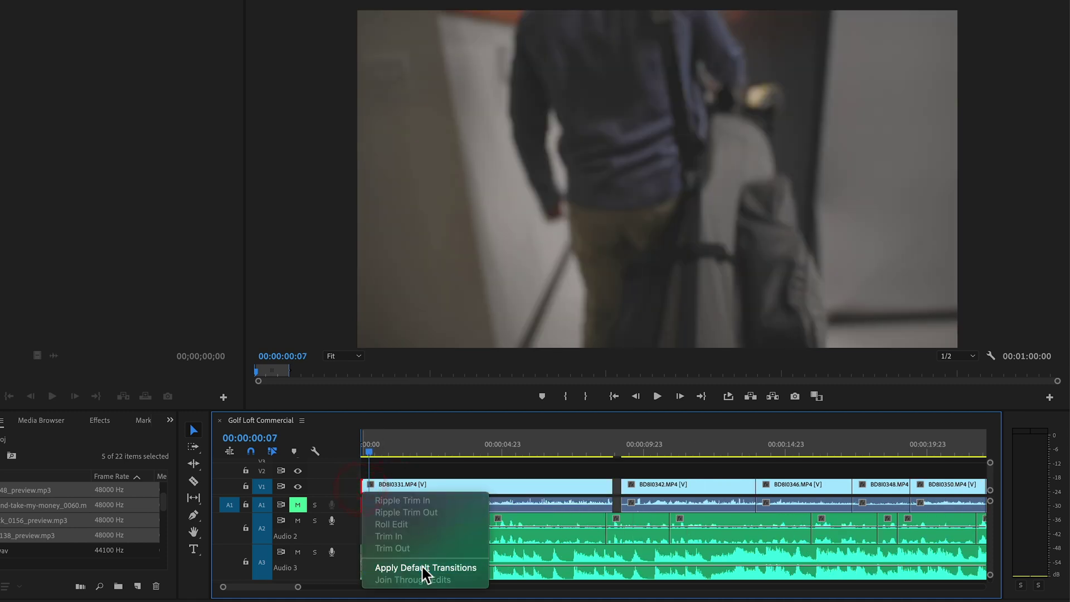
left_click(421, 568)
Play from the start and split the first clip at 00:00:04:16
left_click_drag(370, 449, 354, 450)
key("space")
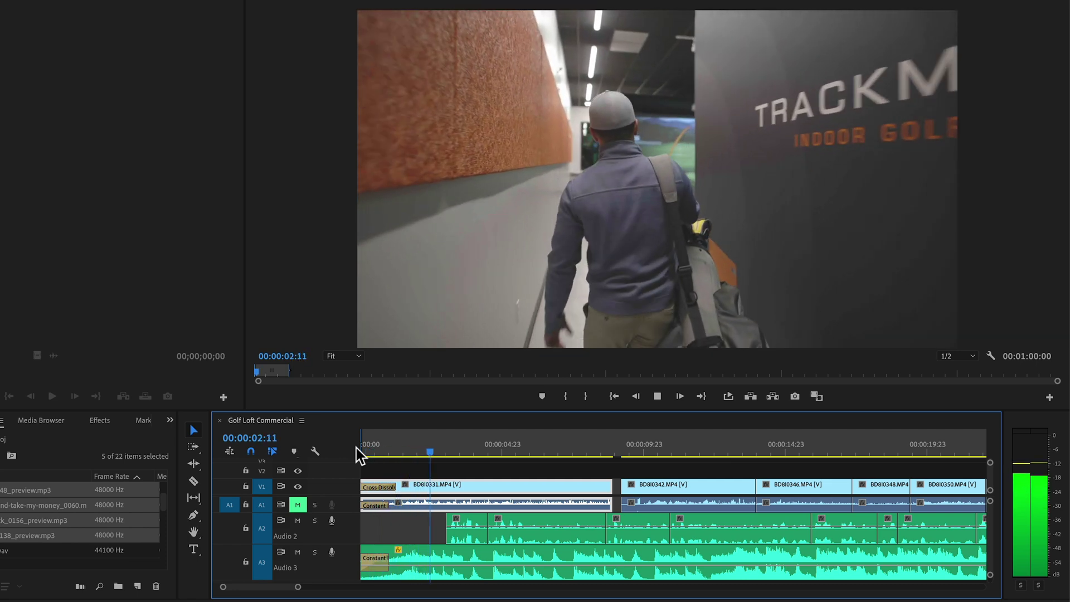
key("space")
key("equal")
key("equal")
key("equal")
key("equal")
key("c")
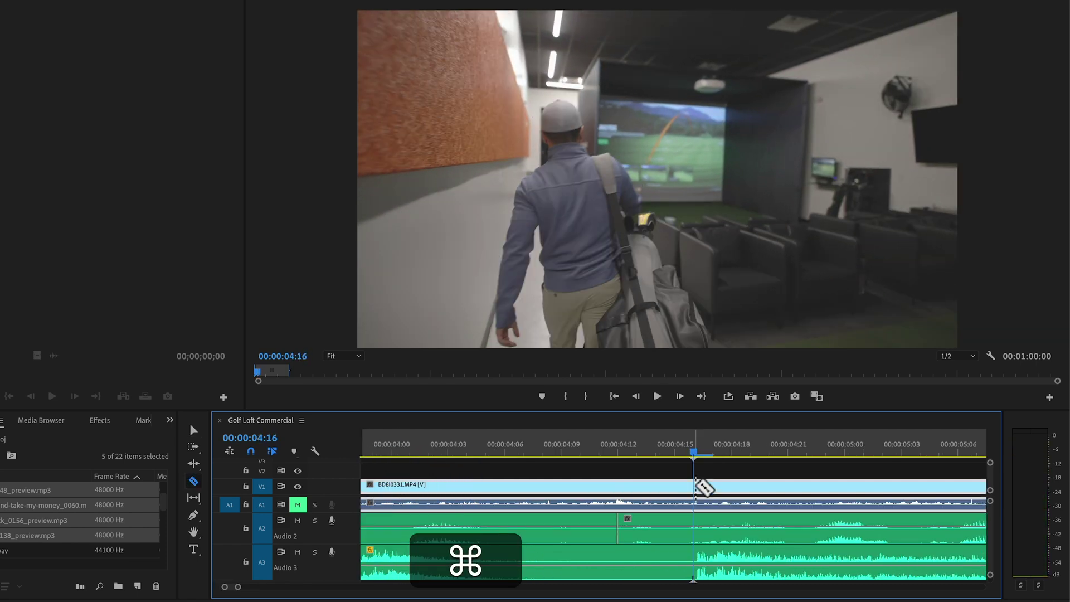
left_click(694, 486)
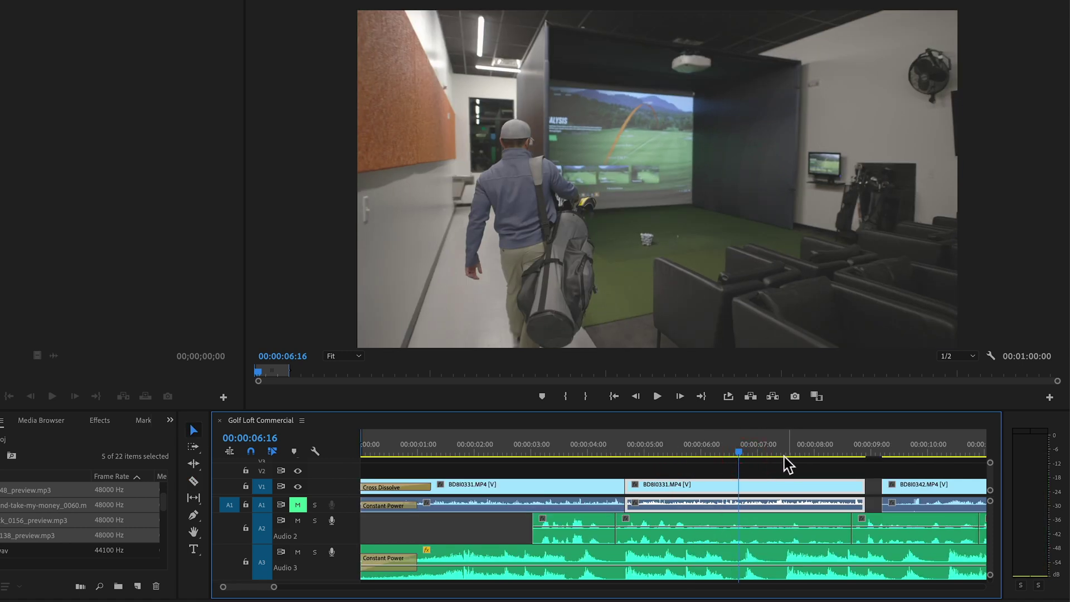
Cut again at 00:00:07:15, remove the middle piece, and close the gap before BD8I0342
left_click_drag(737, 456, 793, 454)
key("c")
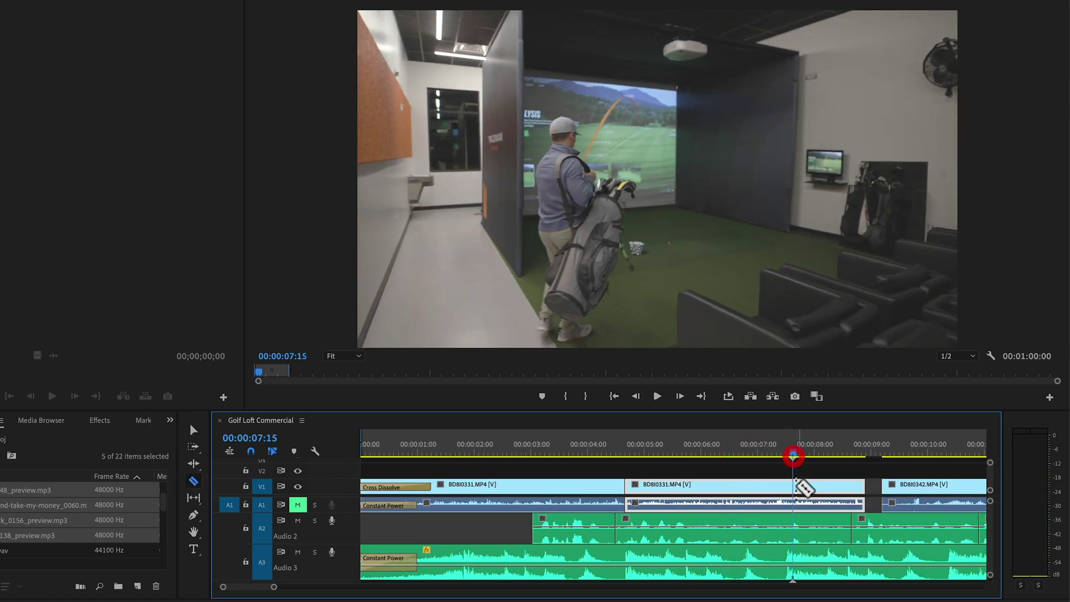
key("v")
left_click(585, 449)
key("space")
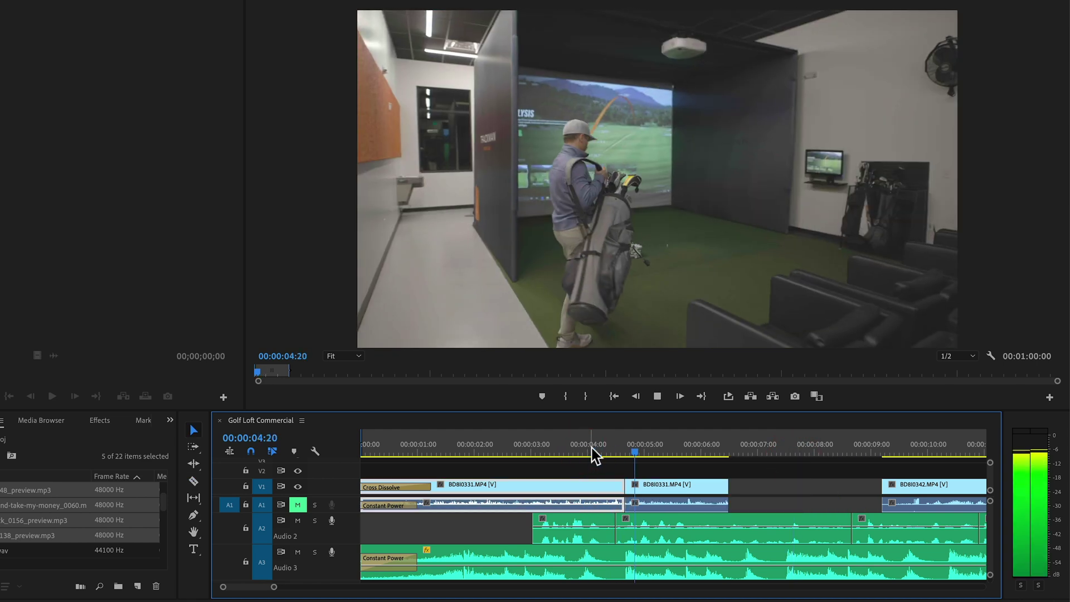
left_click(890, 463)
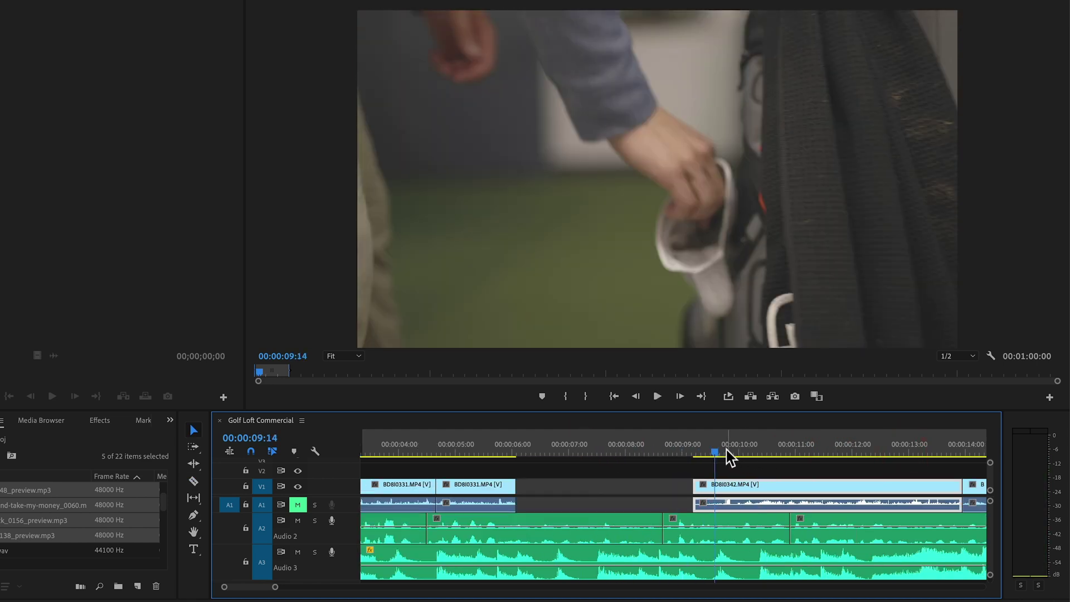
left_click(490, 449)
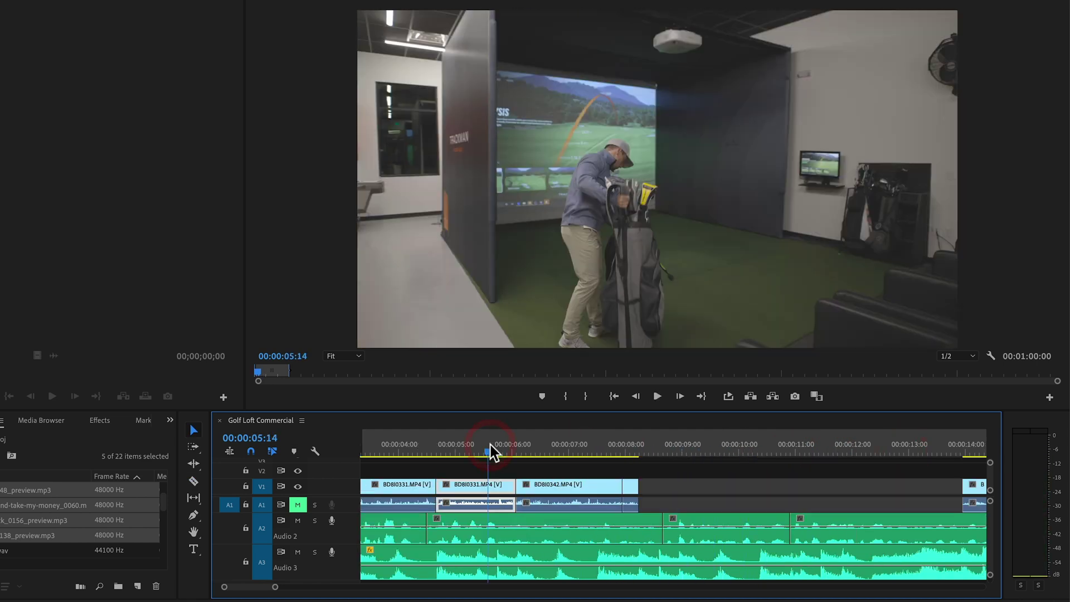
key("space")
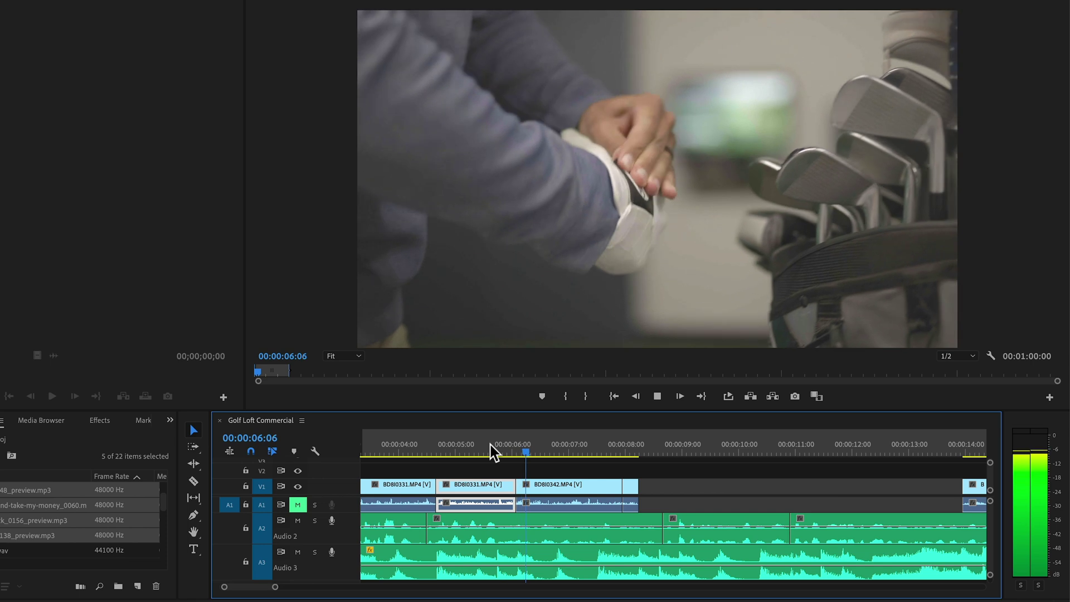
Split BD8I0342 at 00:00:07:12, try deleting its tail, then undo and review
key("space")
scroll(492, 451, "up", 3)
key("super+k")
left_click(684, 485)
key("BackSpace")
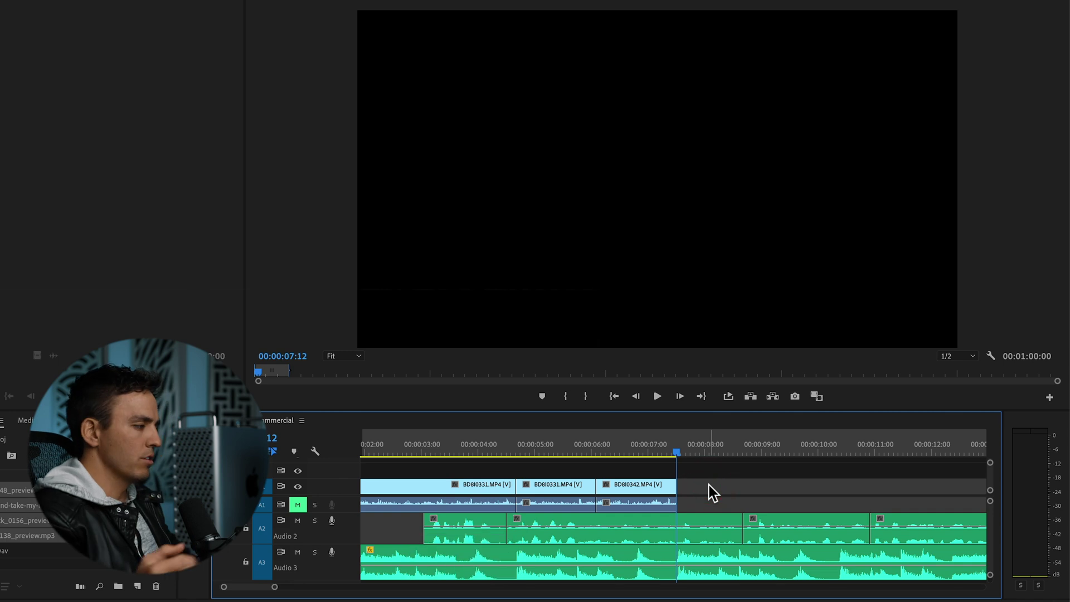
key("super+z")
key("space")
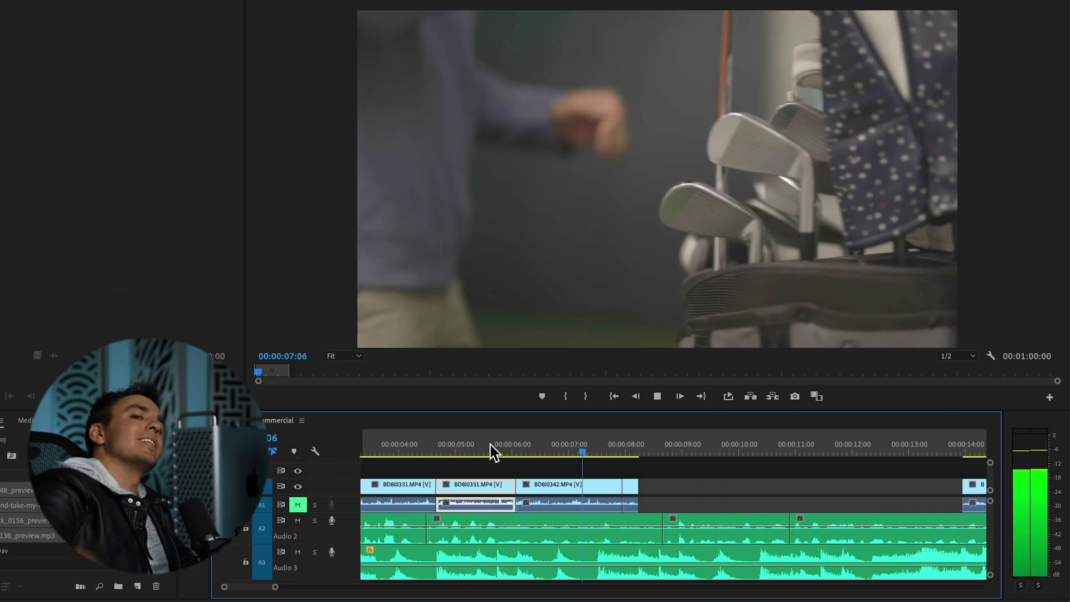
key("space")
Remove the gap ahead of BD8I0346 and play back the edit from just before it
left_click(463, 446)
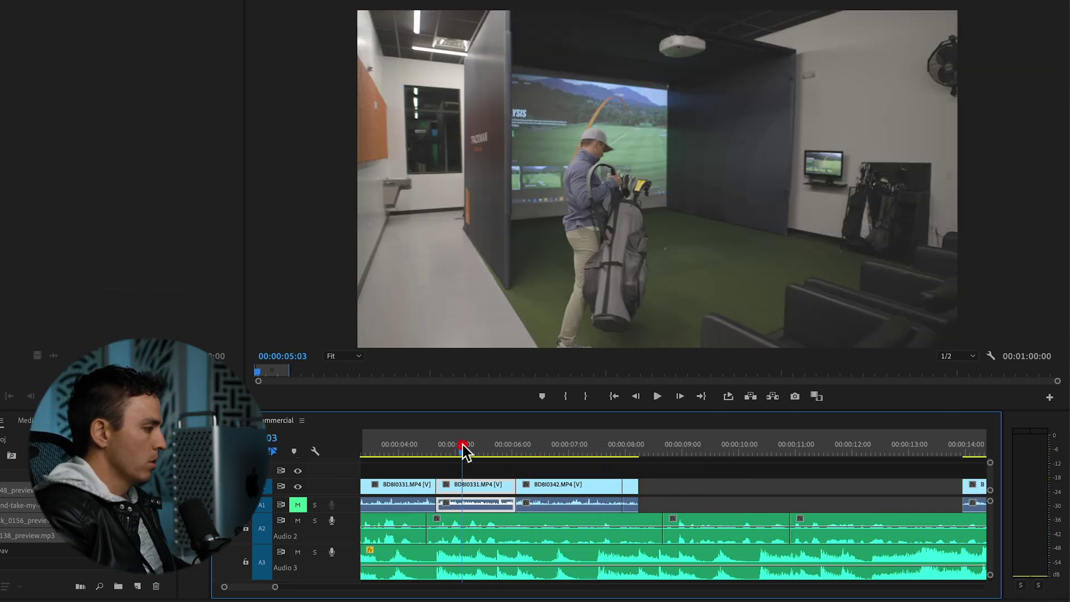
key("minus")
left_click(672, 446)
left_click_drag(671, 453, 502, 488)
key("BackSpace")
left_click(457, 448)
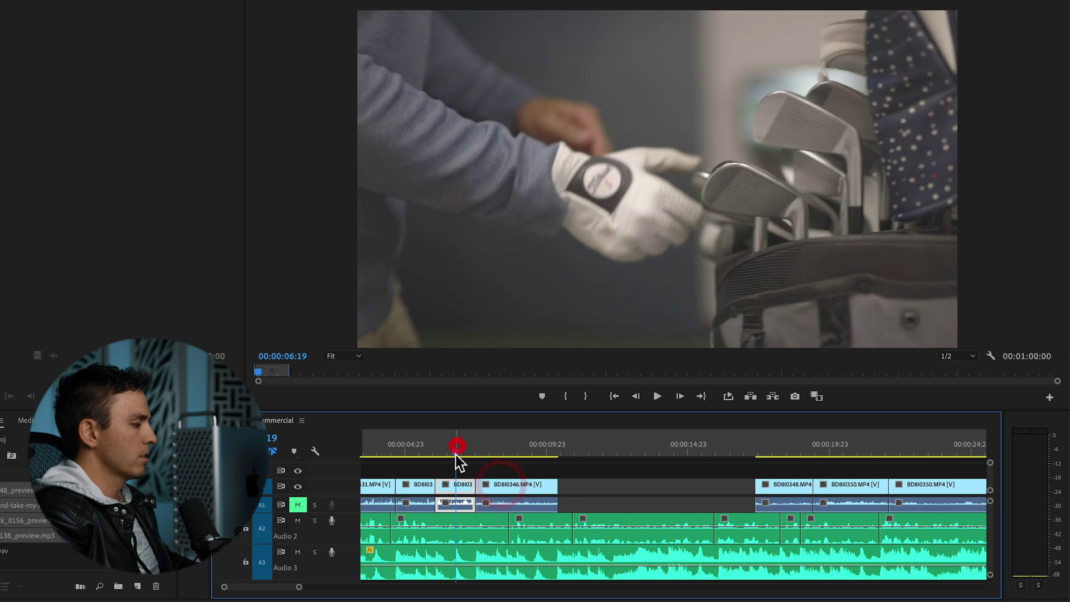
key("space")
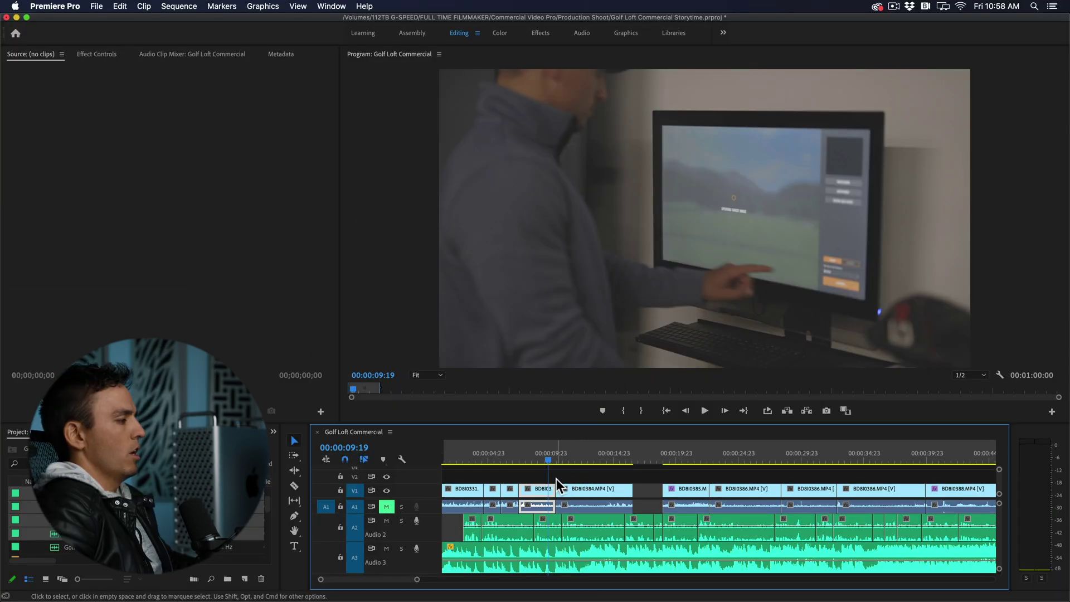
Review the cut, then slide BD8I0385 about six seconds earlier on V1
key("space")
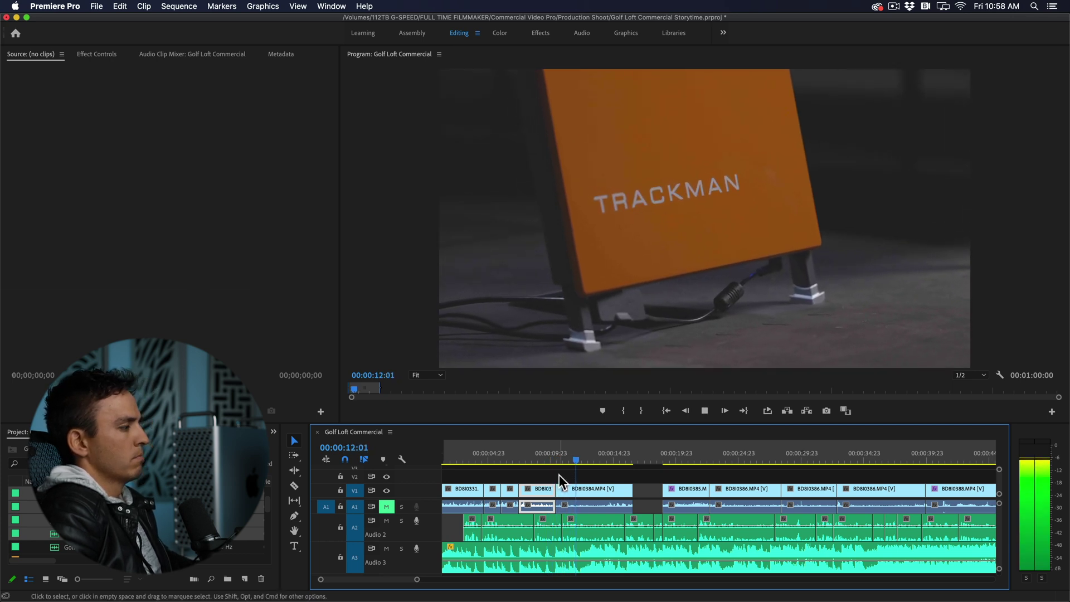
left_click_drag(682, 490, 593, 490)
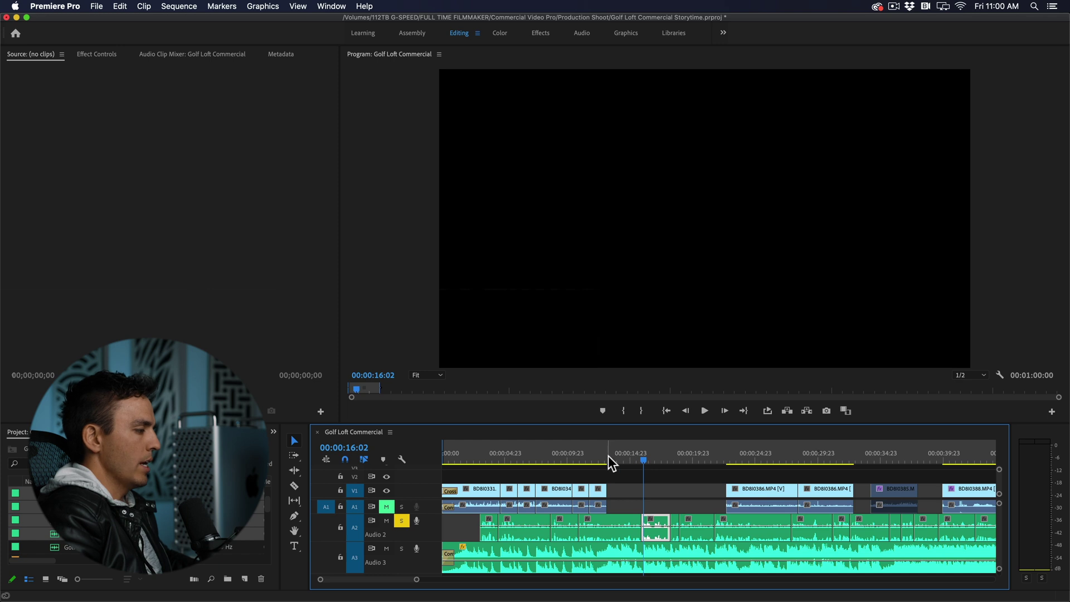
Scrub between roughly 00:00:07 and 00:00:09 and play back the BD8I0342 shot
left_click(556, 455)
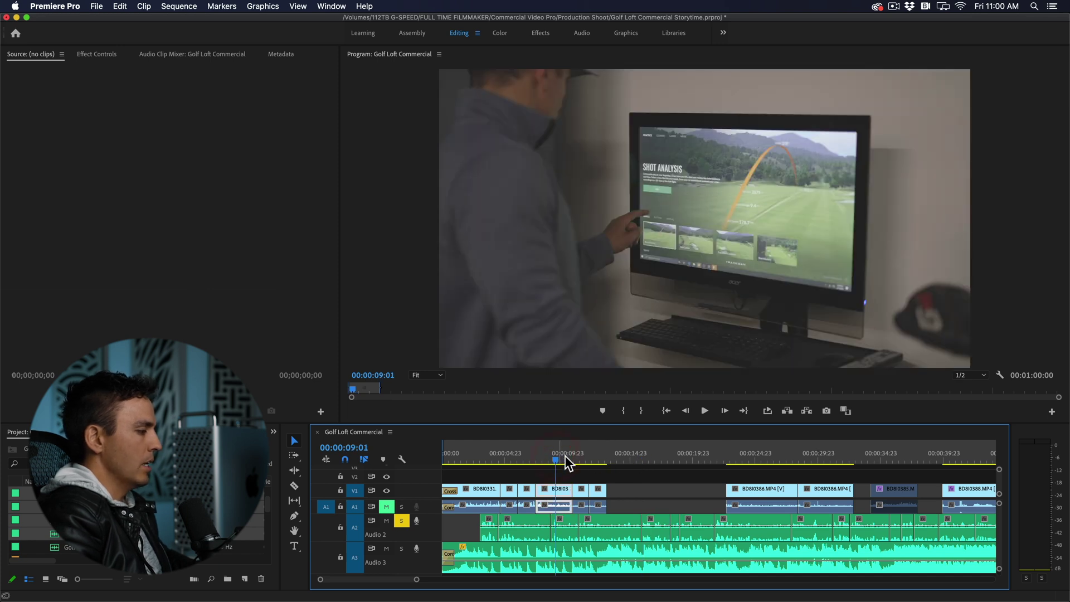
left_click(657, 459)
scroll(649, 465, "up", 5)
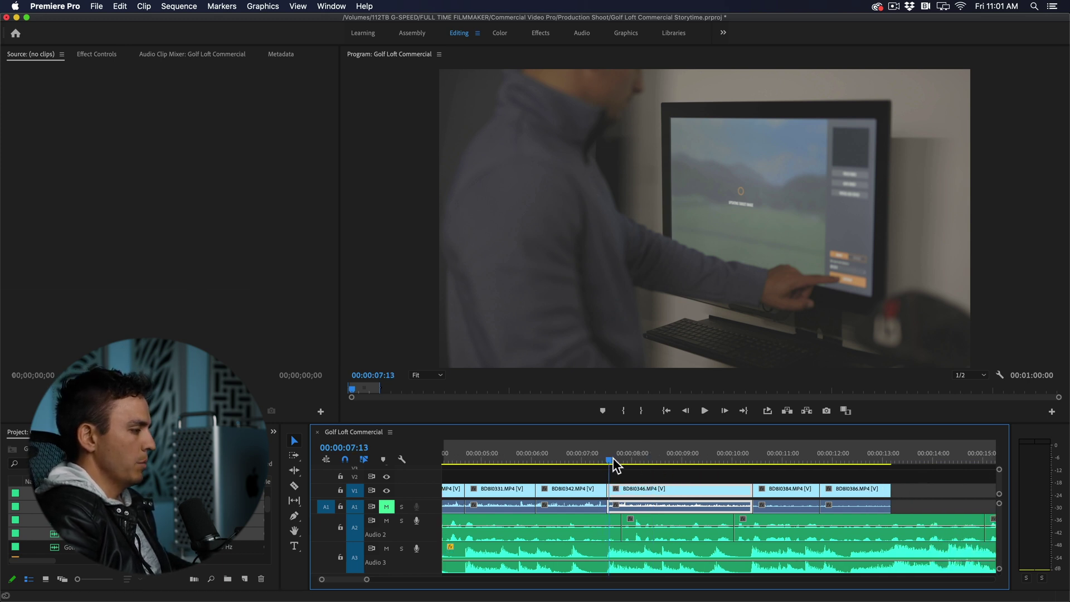
left_click(613, 459)
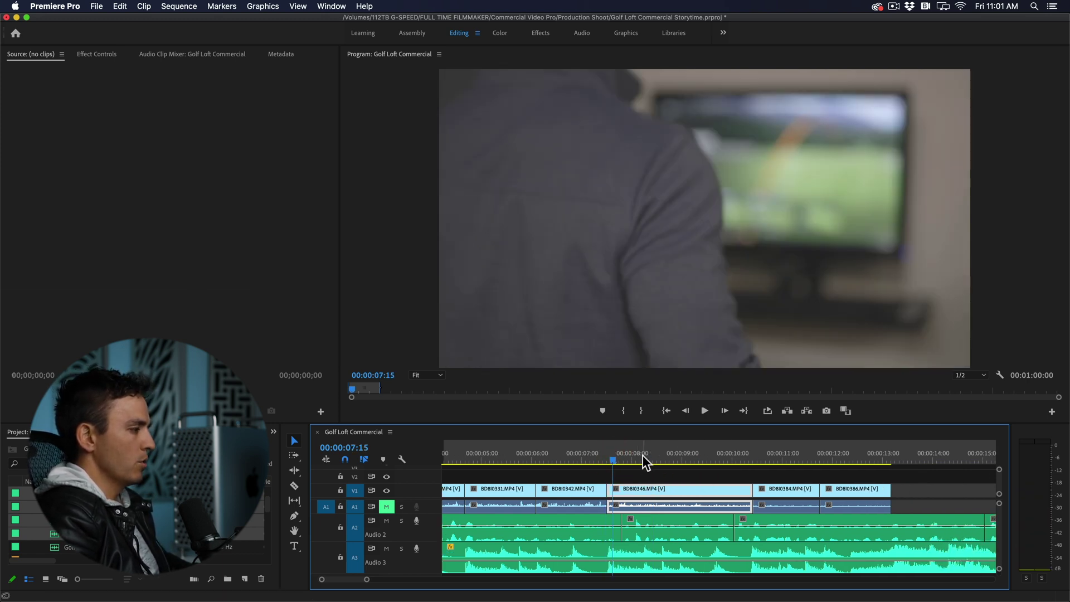
scroll(558, 454, "left", 3)
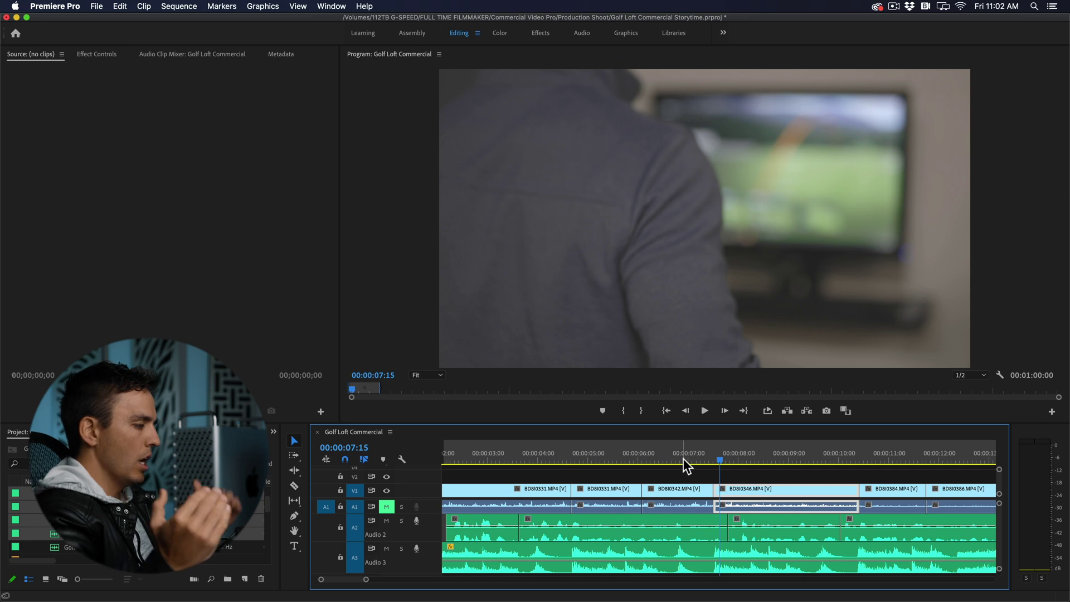
left_click(657, 458)
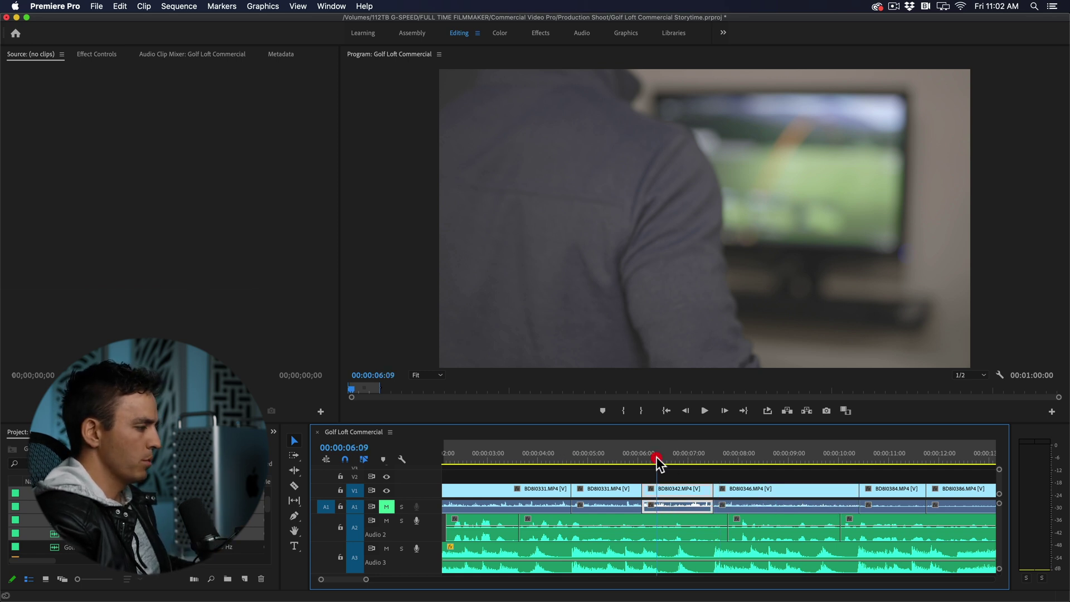
key("space")
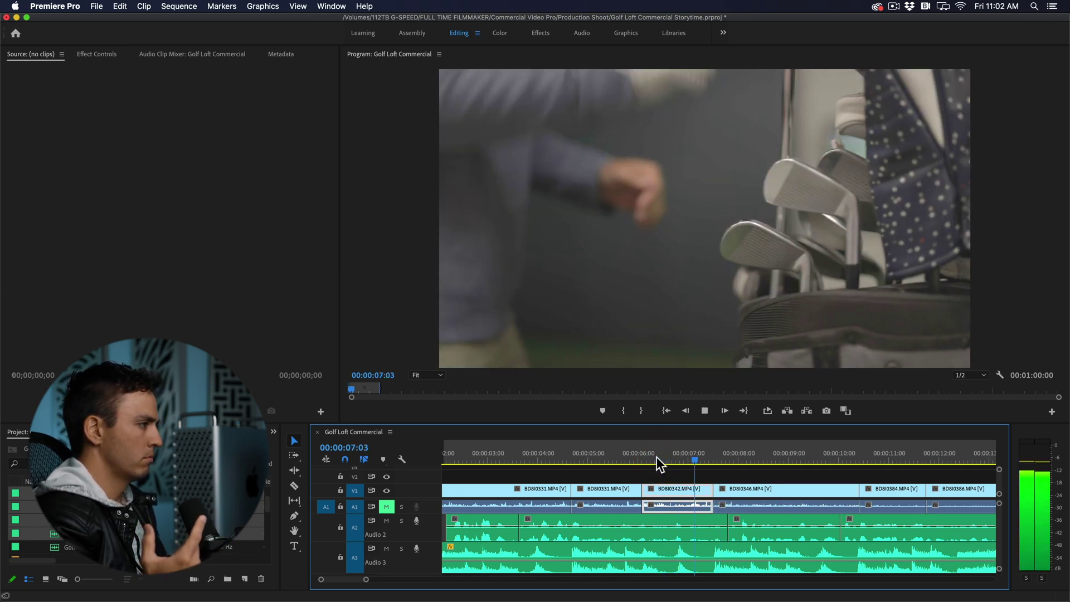
left_click(700, 454)
Move BD8I0342 up to V2 and show its Time Remapping Speed graph
key("=")
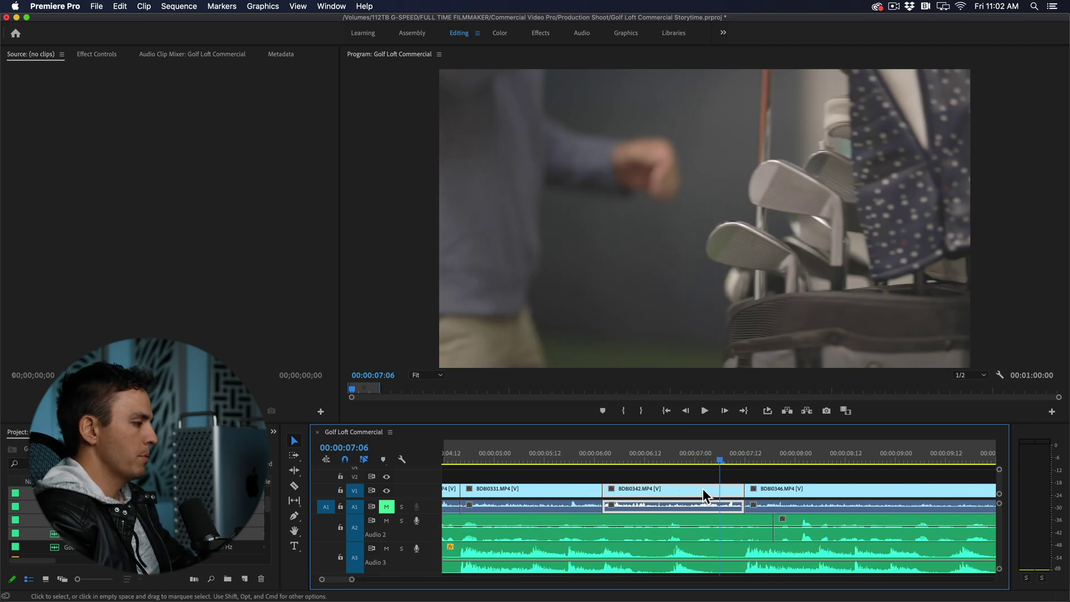
key("alt+Up")
left_click_drag(744, 454, 720, 459)
left_click(776, 472)
left_click(711, 474)
left_click(97, 50)
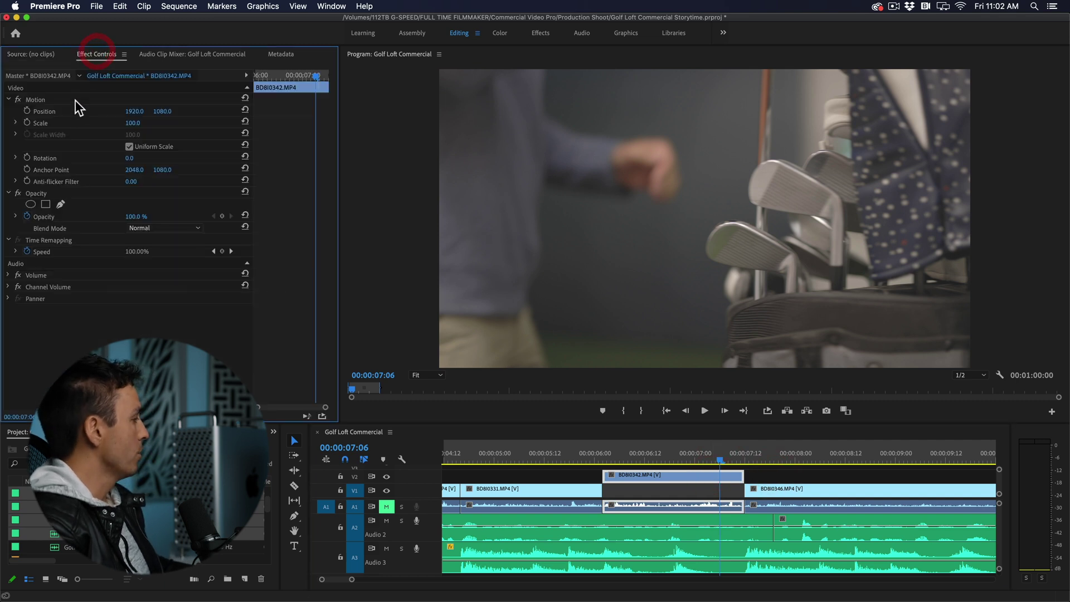
left_click(15, 251)
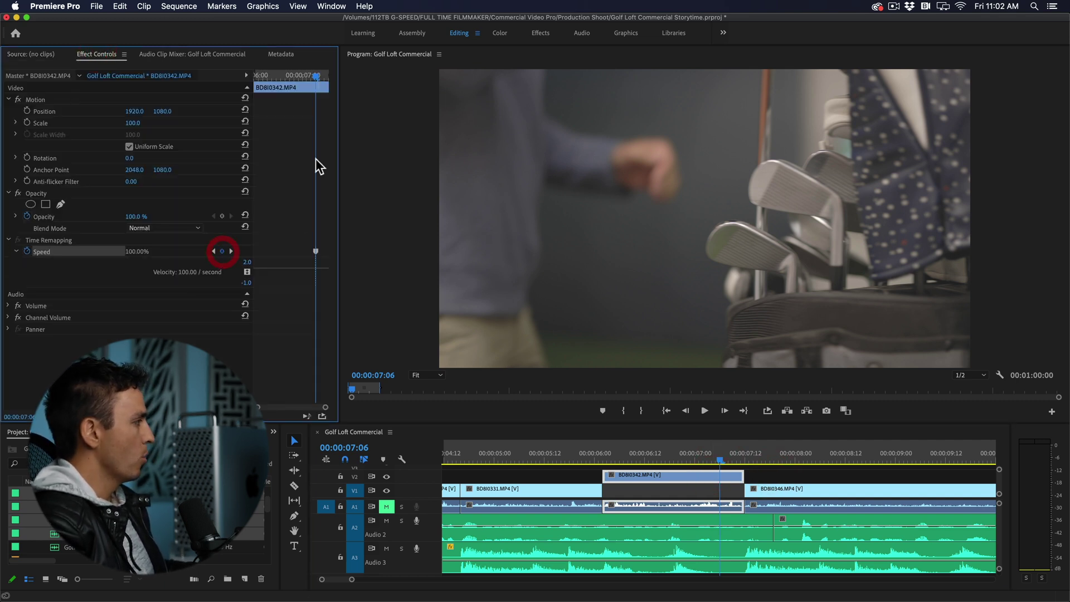
Extend BD8I0342 and raise the later part of its Speed rubber band to about 250%
left_click_drag(743, 475, 838, 475)
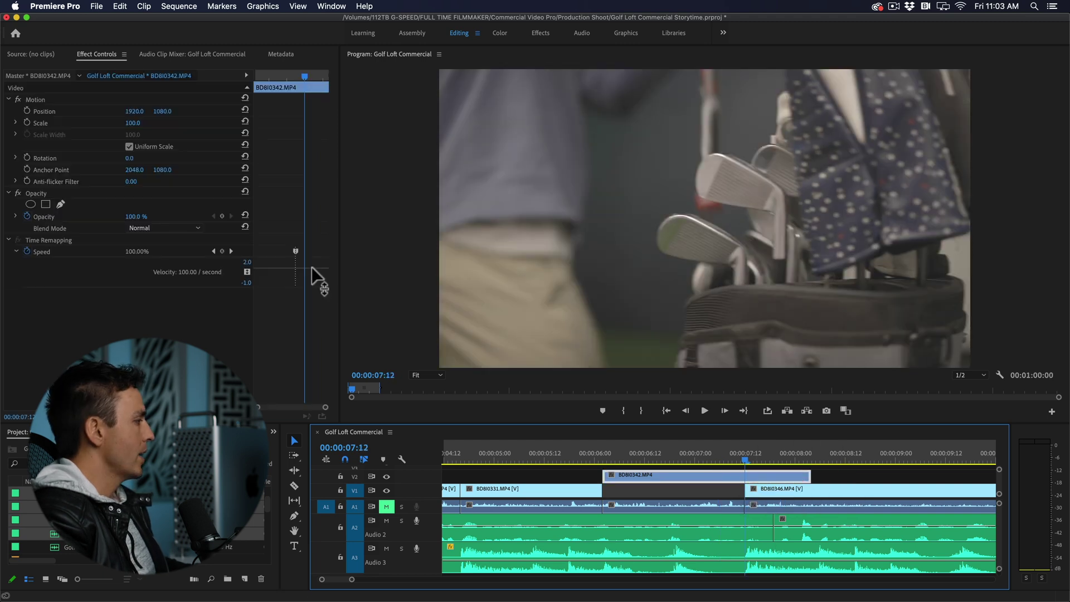
mouse_move(313, 266)
left_mouse_down()
mouse_move(315, 253)
mouse_move(325, 272)
left_mouse_up()
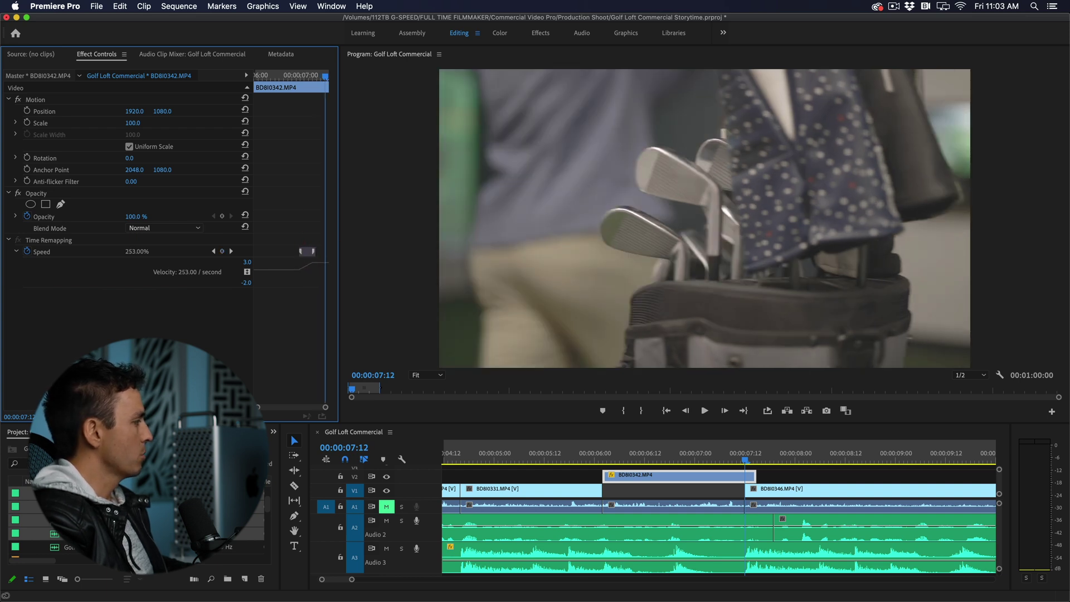
left_click_drag(325, 272, 446, 345)
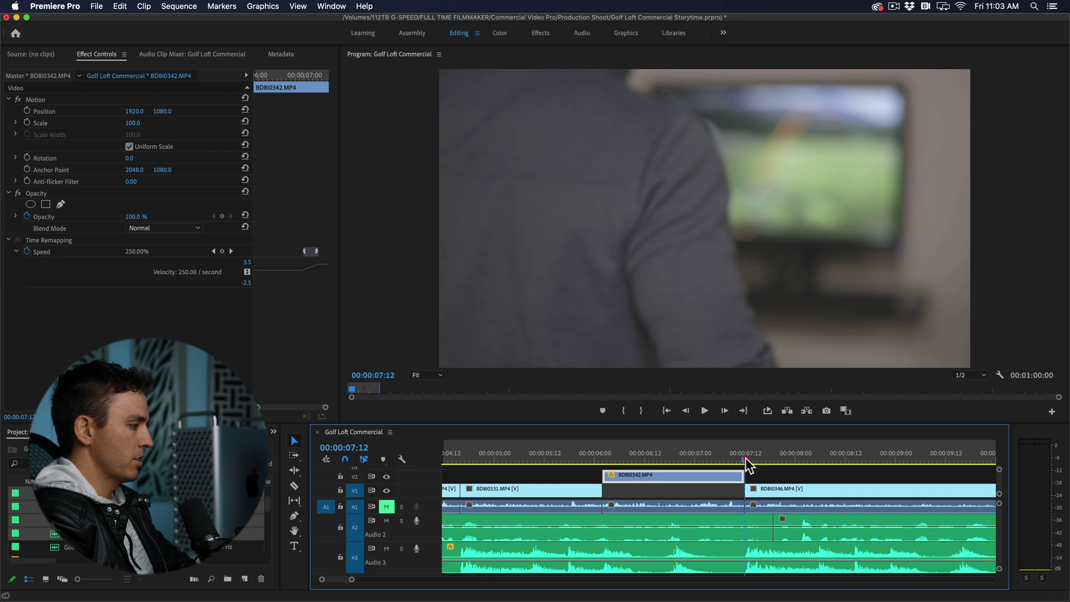
Preview the ramp, ease its start, then bring up BD8I0346's Speed graph
key("minus")
left_click_drag(741, 468, 703, 465)
key("space")
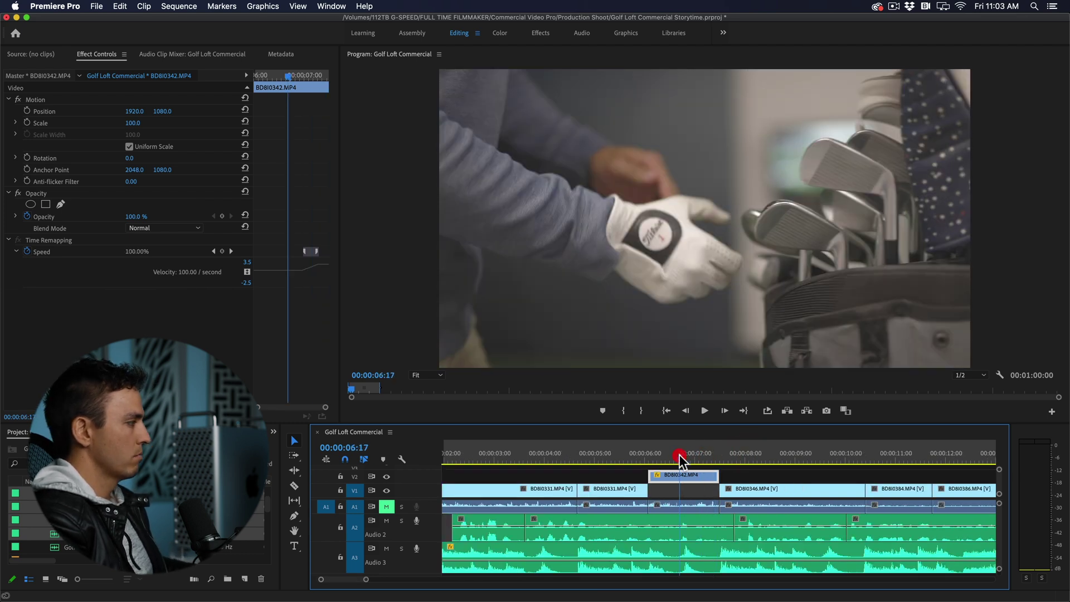
left_click_drag(680, 454, 712, 459)
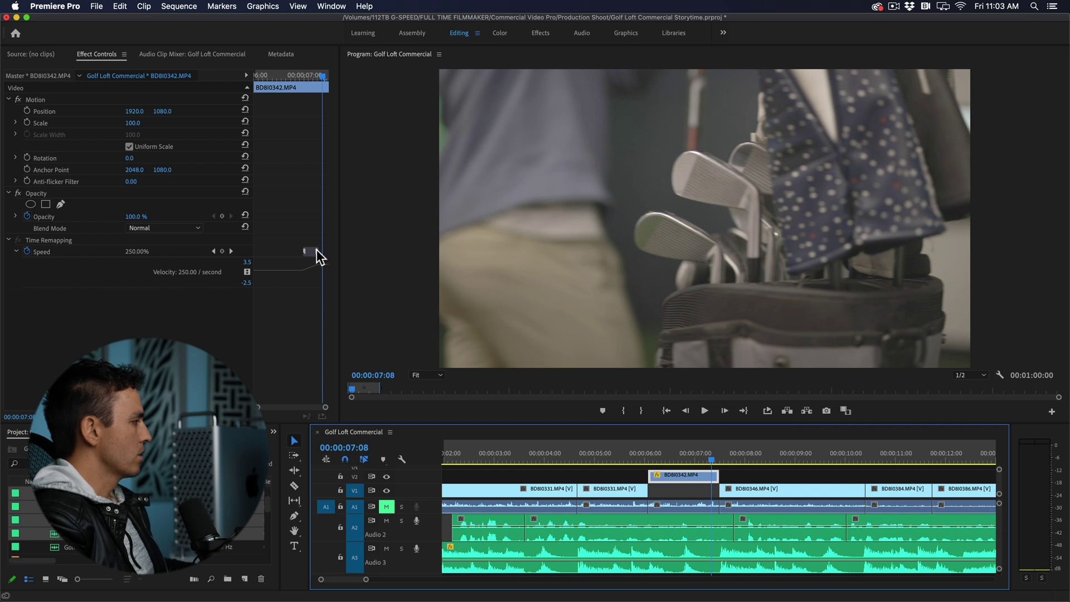
left_click_drag(323, 251, 310, 250)
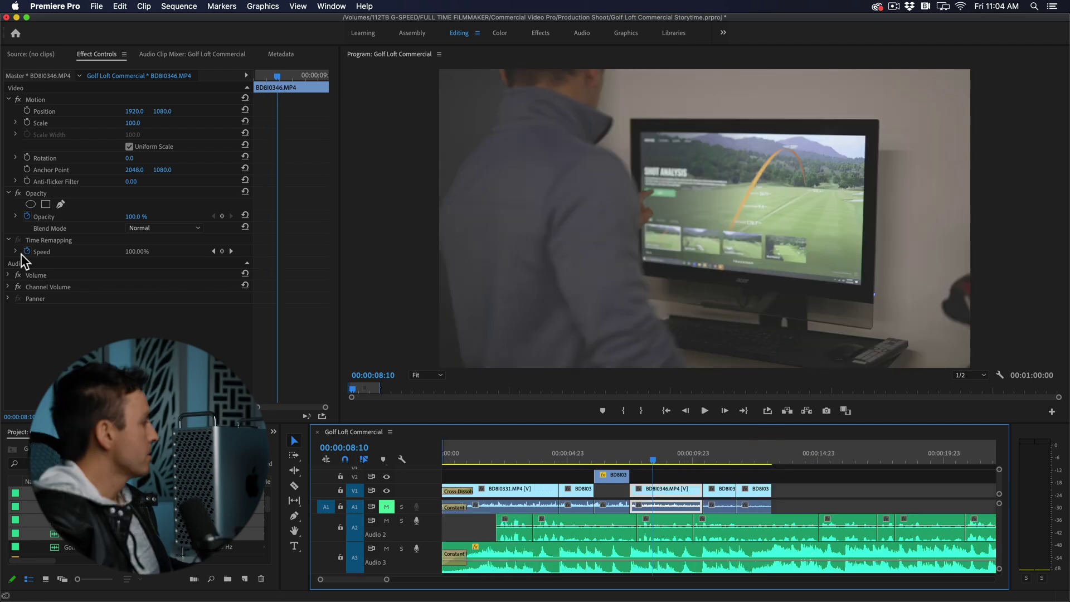
left_click(15, 251)
left_click(214, 251)
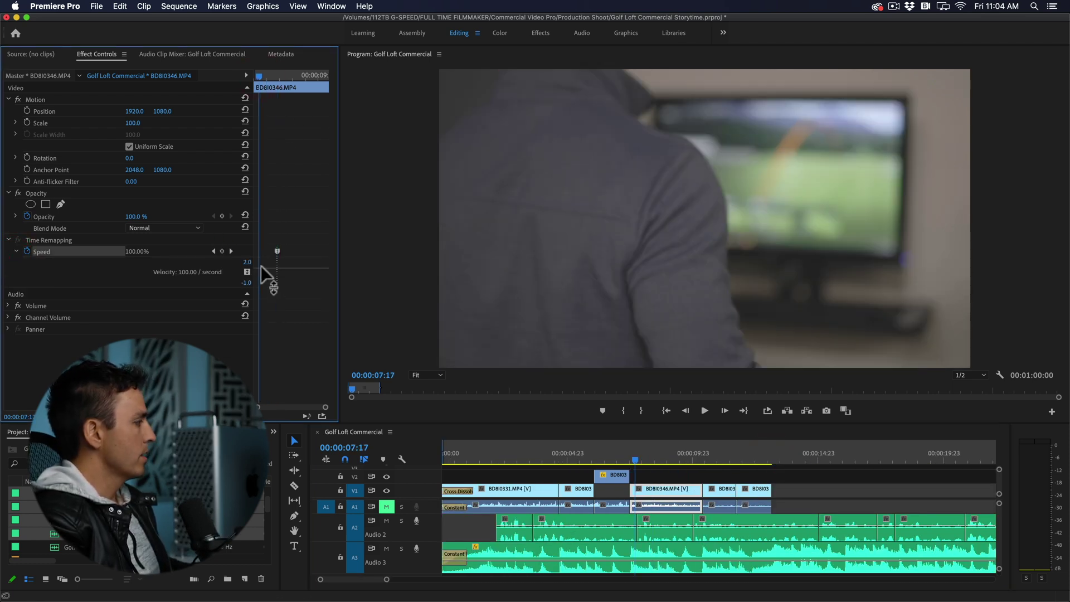
Speed BD8I0346 up to 250%, move BD8I0384 to the playhead, and delete the leftover clip
left_click(261, 265)
left_click_drag(263, 291, 276, 249)
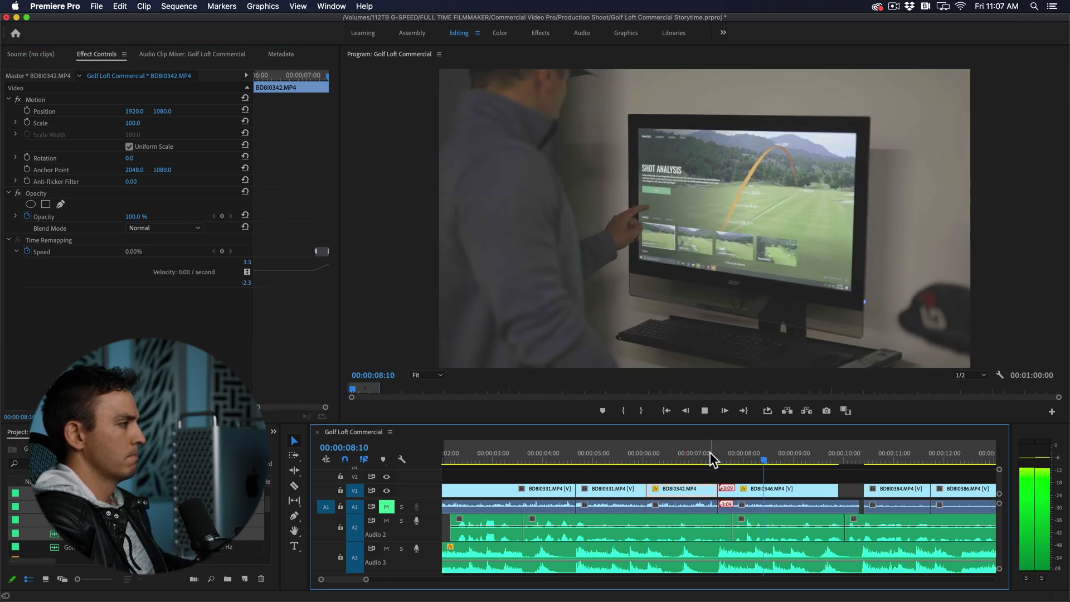
left_click_drag(891, 489, 817, 489)
key("BackSpace")
scroll(882, 495, "right", 5)
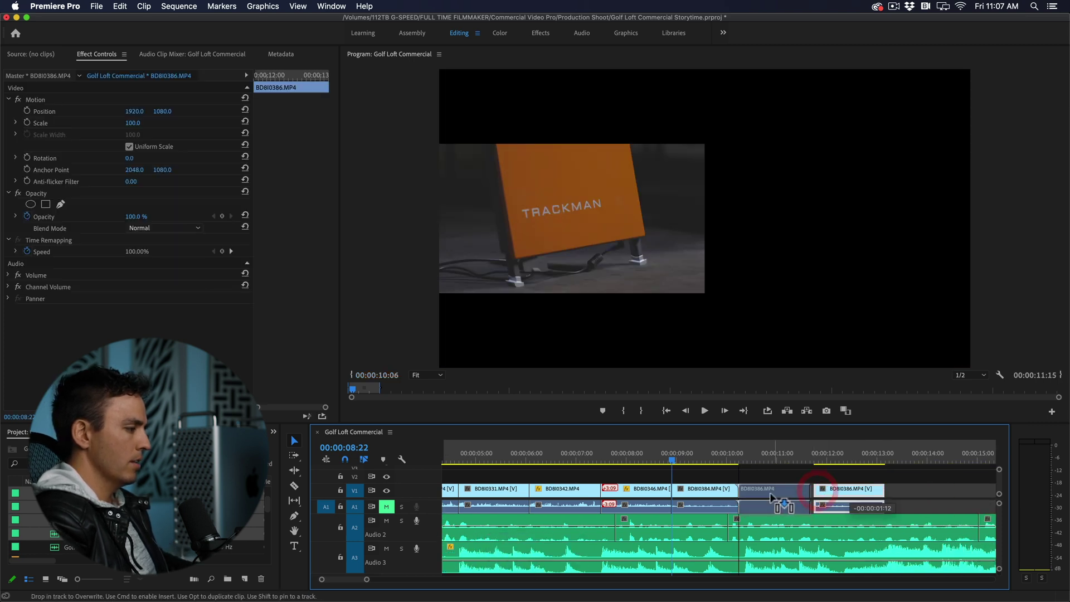
Review the sped-up shots and set BD8I0346's speed to 118.85%
key("space")
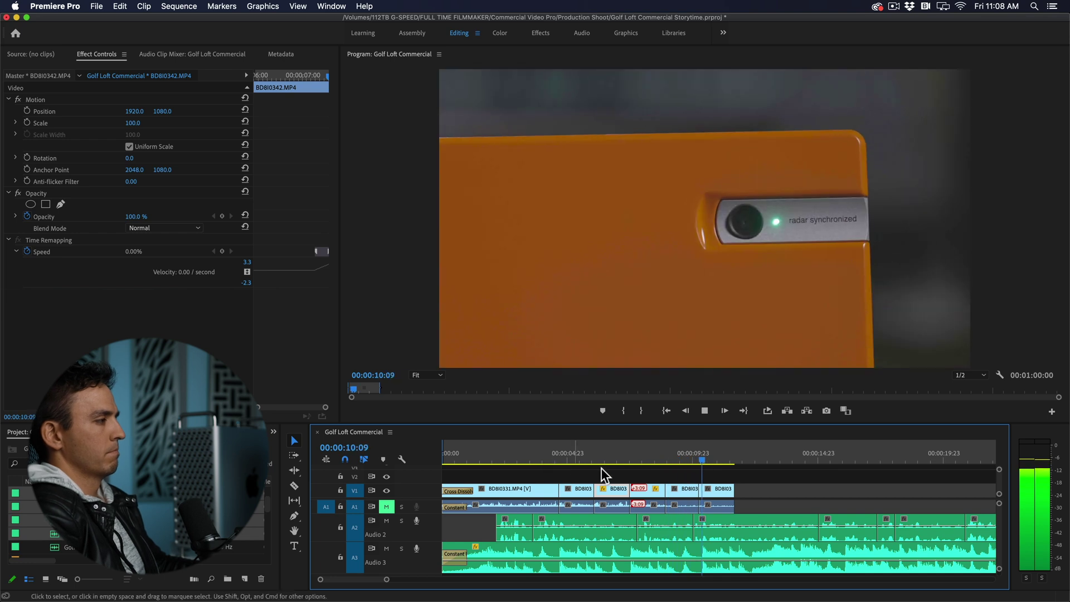
left_click(539, 456)
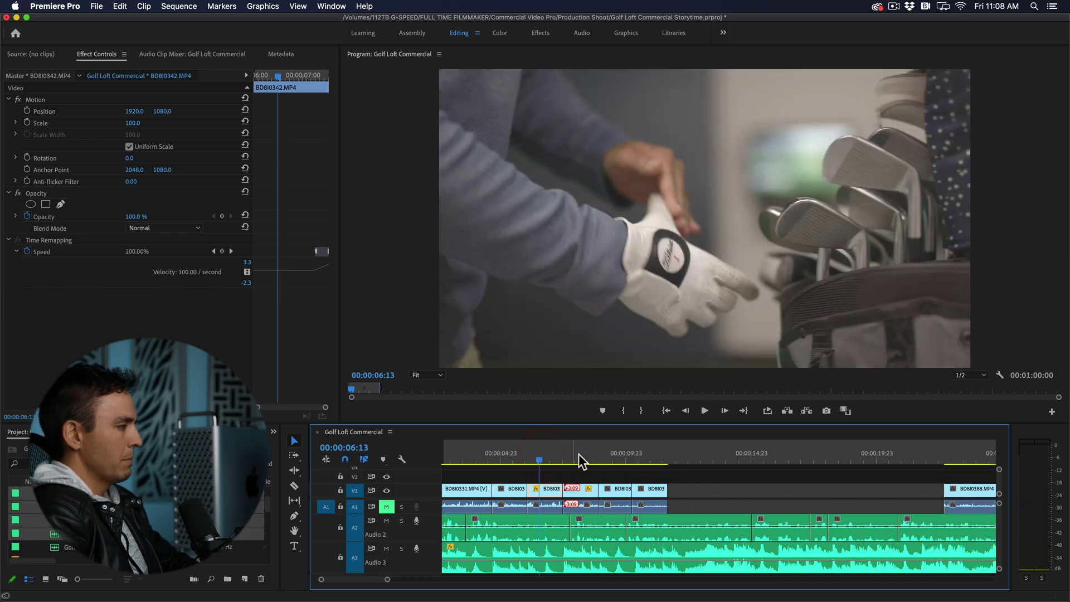
left_click_drag(594, 454, 590, 461)
key("=")
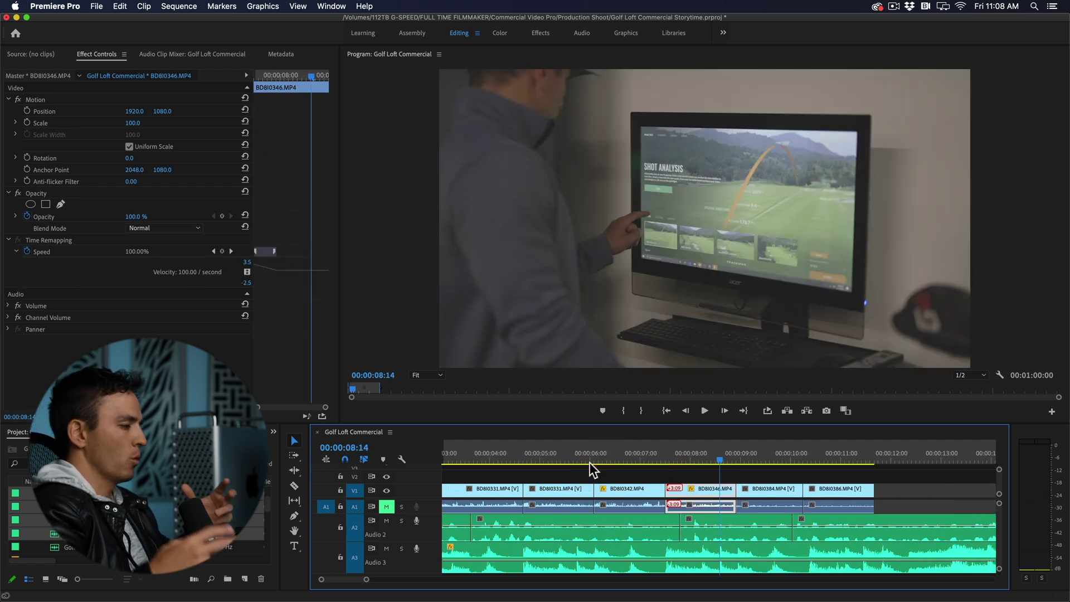
left_click_drag(704, 493, 704, 489)
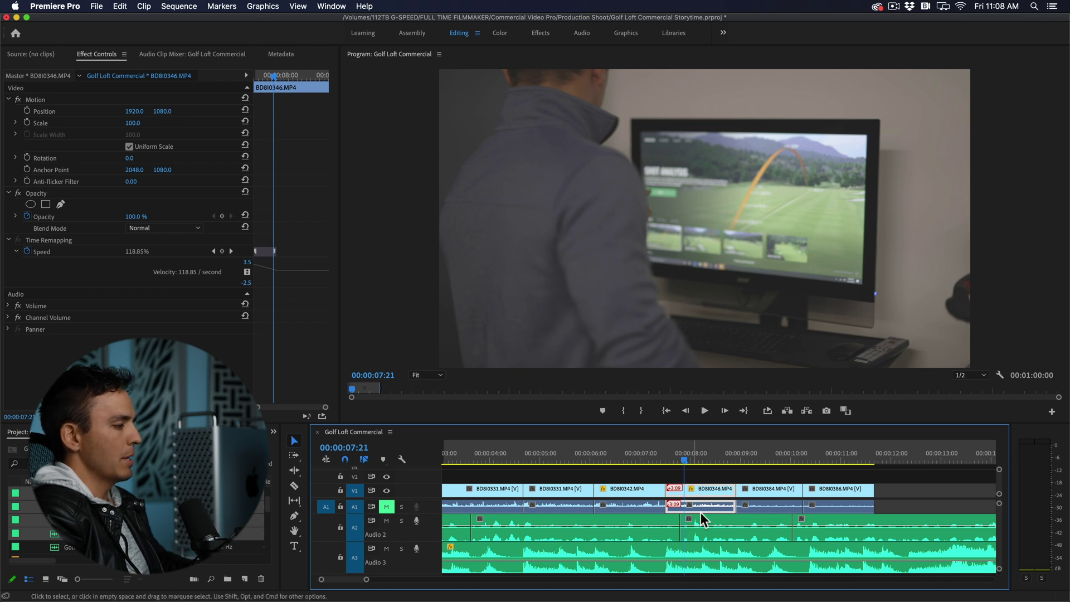
Nest the BD8I0346 clip as Nested Sequence 01
left_click(713, 489)
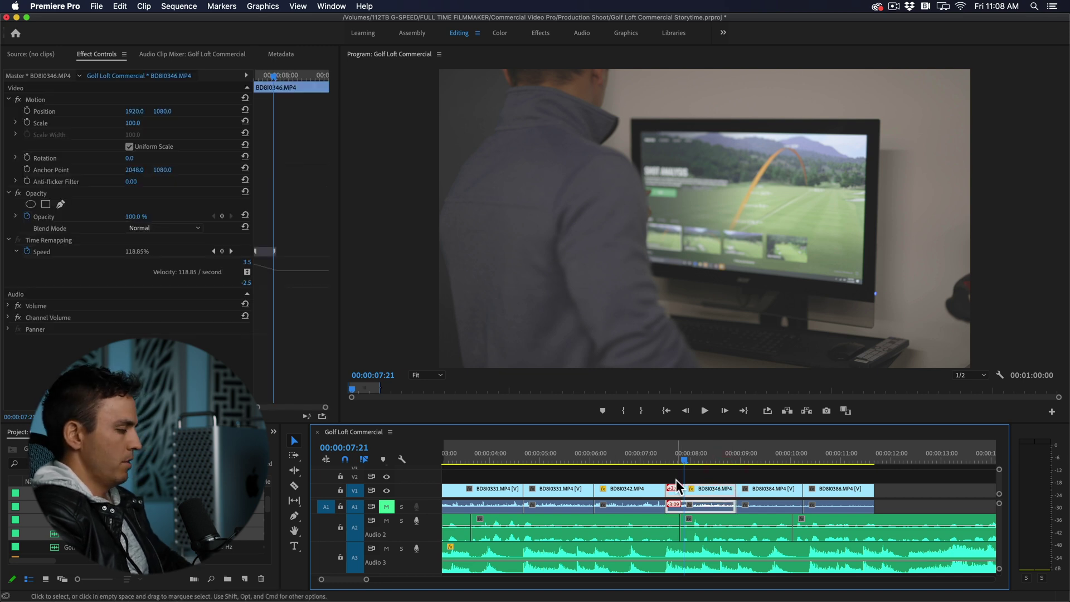
key("alt+n")
key("Return")
left_click(693, 459)
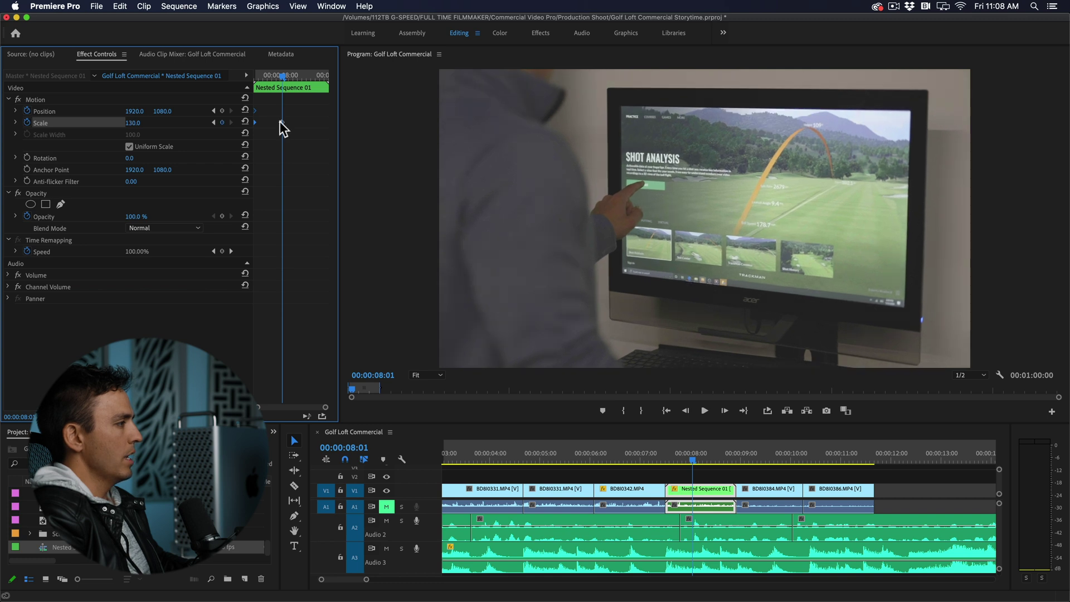
Play back the new push-in from just before the nested clip
left_click(341, 124)
key("space")
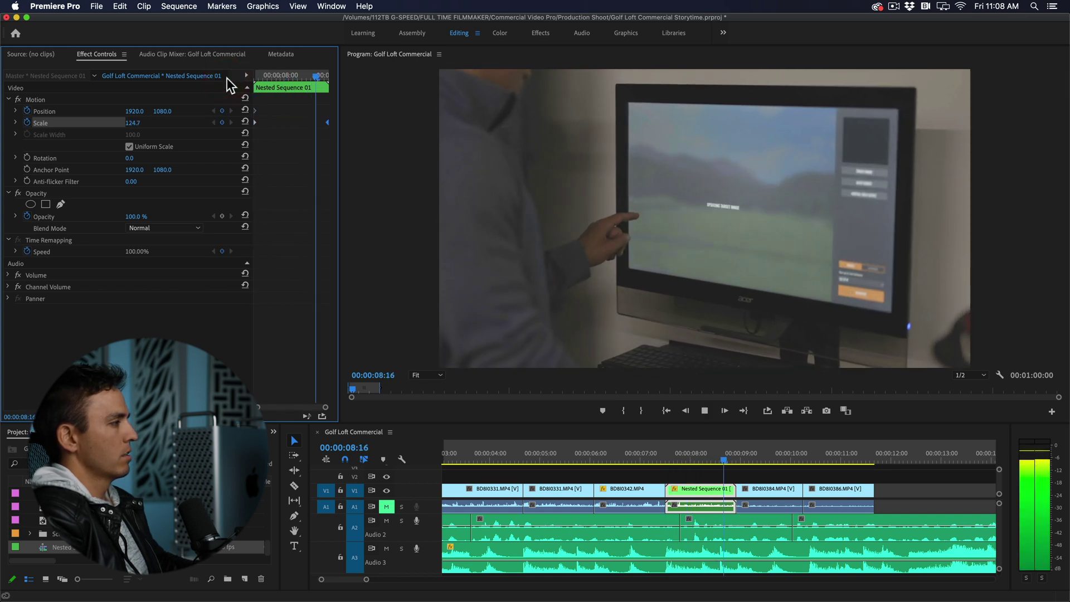
left_click(755, 455)
Paste Nested Sequence 01's Motion attributes onto BD8I0384, then onto BD8I0386
left_click(723, 493)
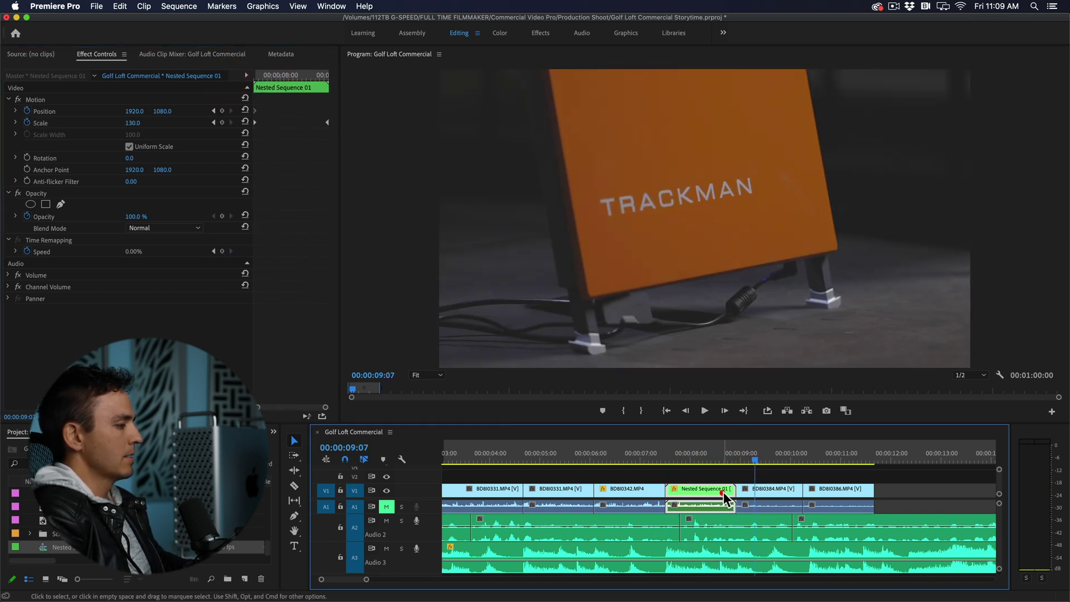
left_click(764, 490)
key("super+alt+v")
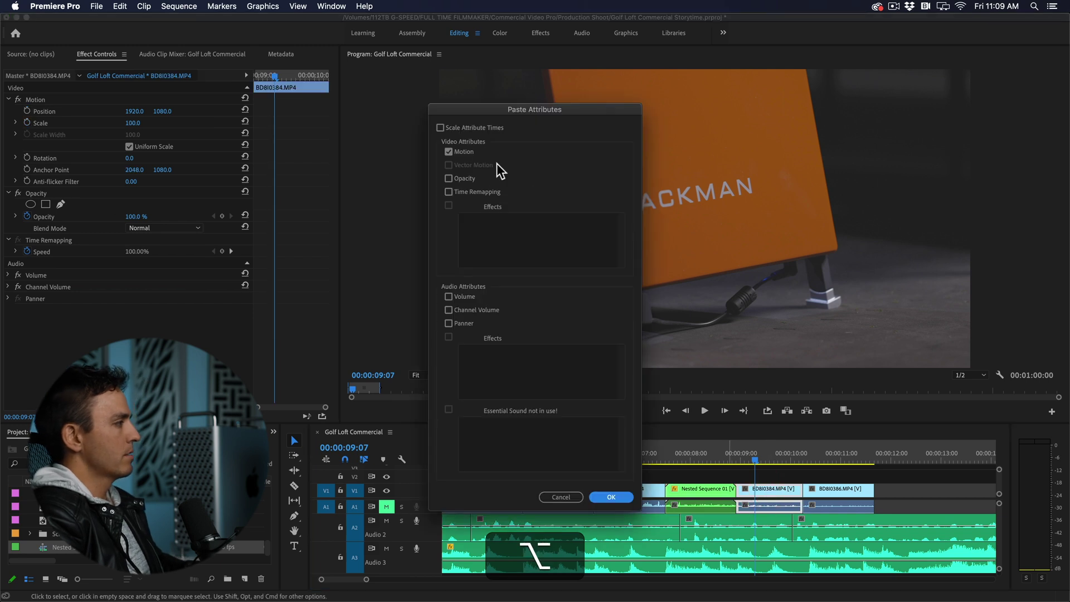
key("Return")
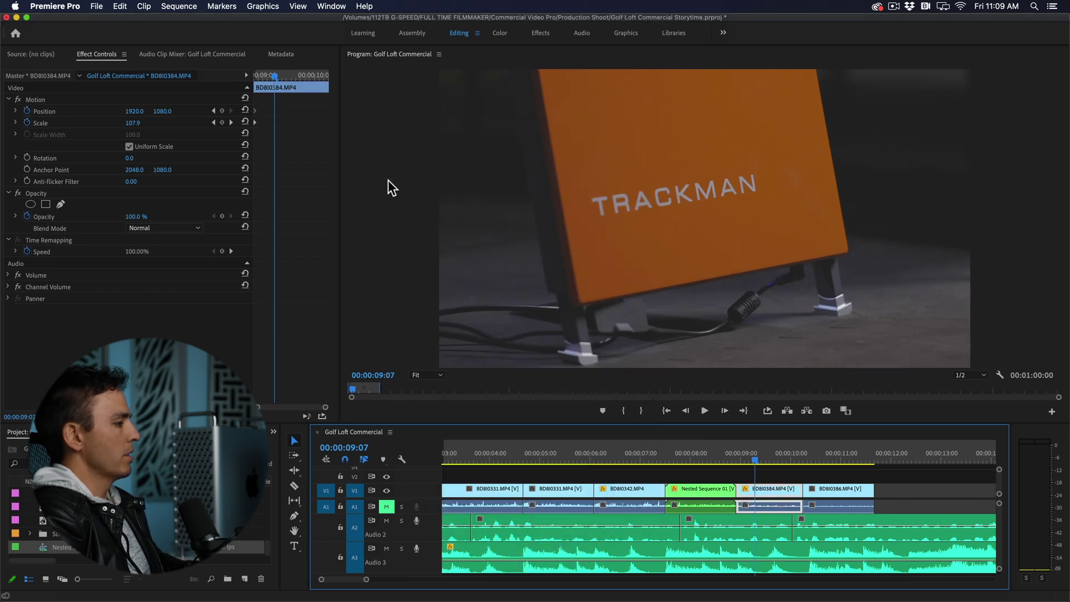
left_click(829, 458)
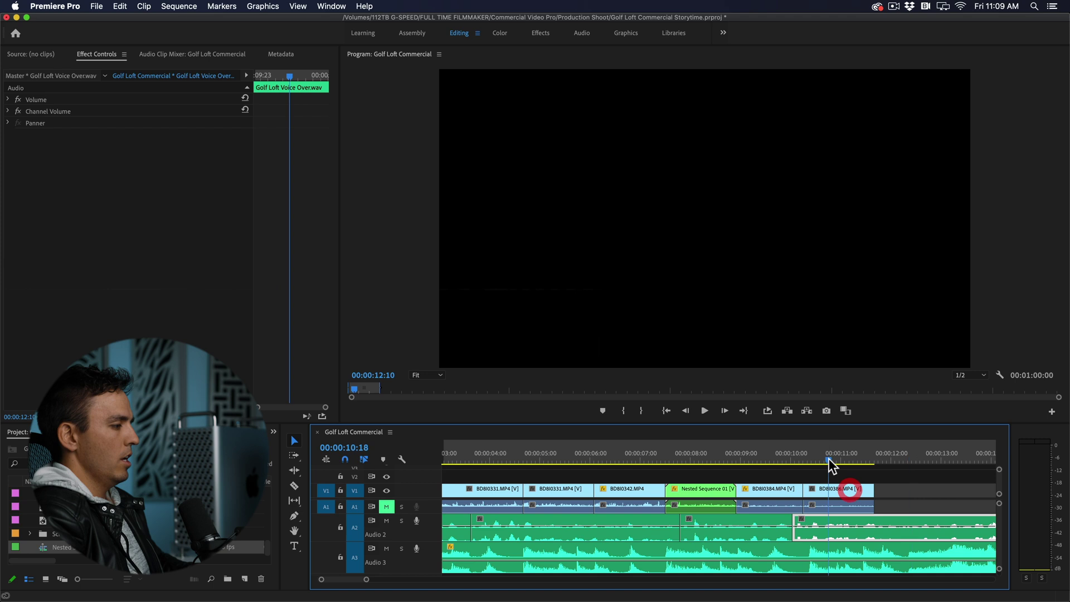
left_click(834, 496)
key("super+alt+v")
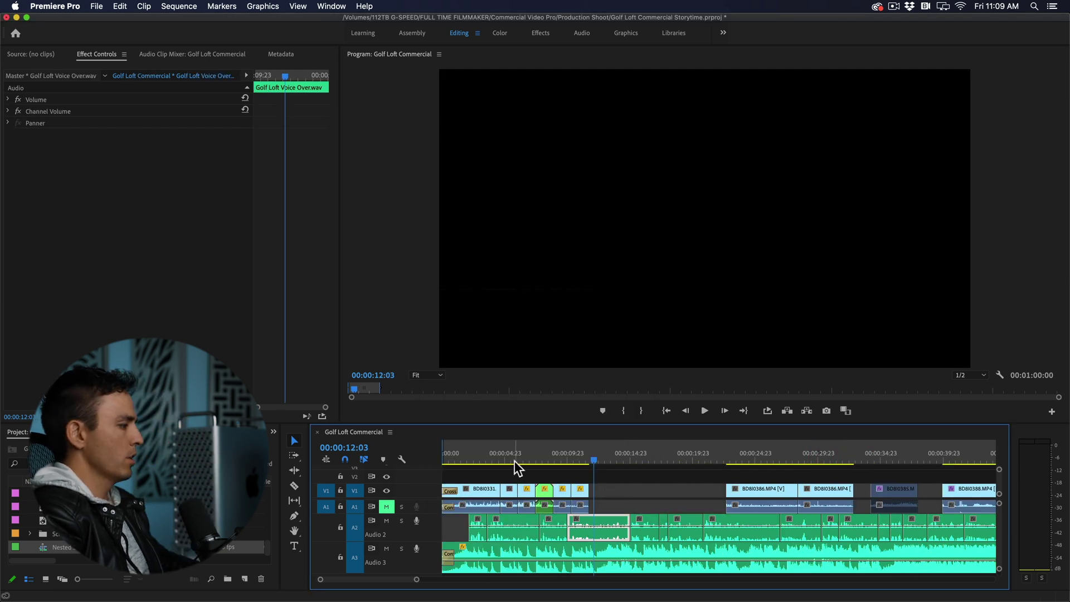
Play back from about six seconds, razor-cut the clip at the playhead, and select the cut-off piece
left_click(521, 453)
key("space")
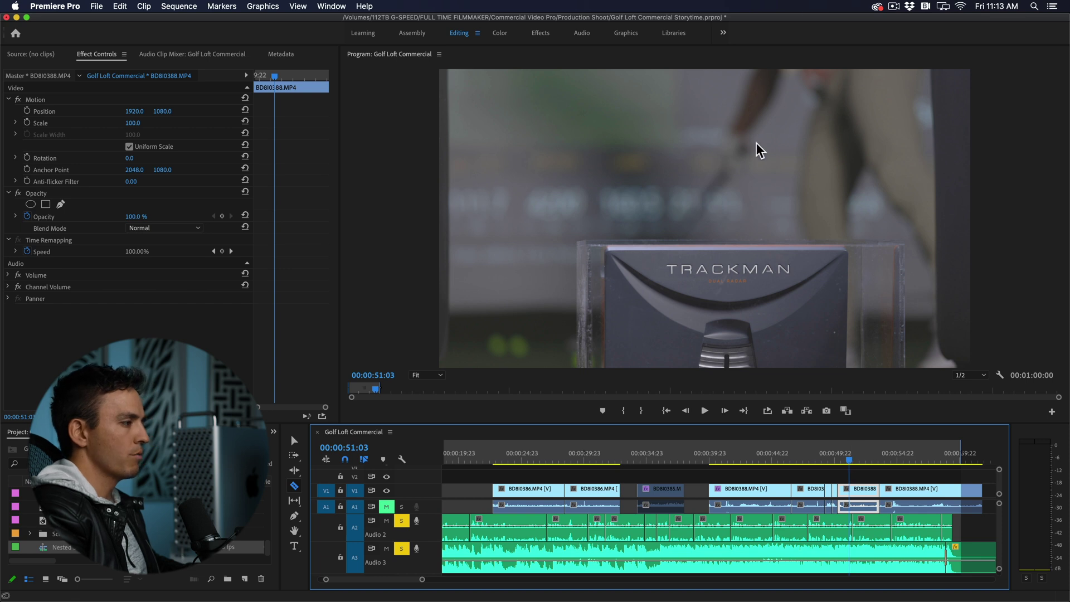
left_click(858, 521)
left_click(850, 459)
key("v")
left_click(844, 494)
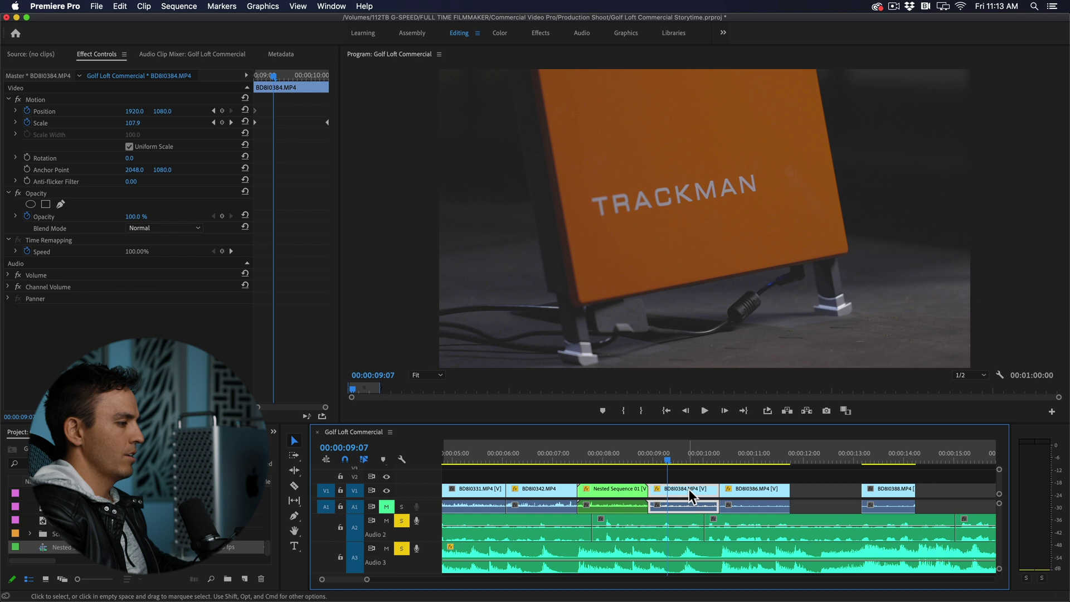
Move BD8I0388 onto V2 above BD8I0384 and paste BD8I0384's motion attributes onto it
left_click_drag(873, 491, 641, 461)
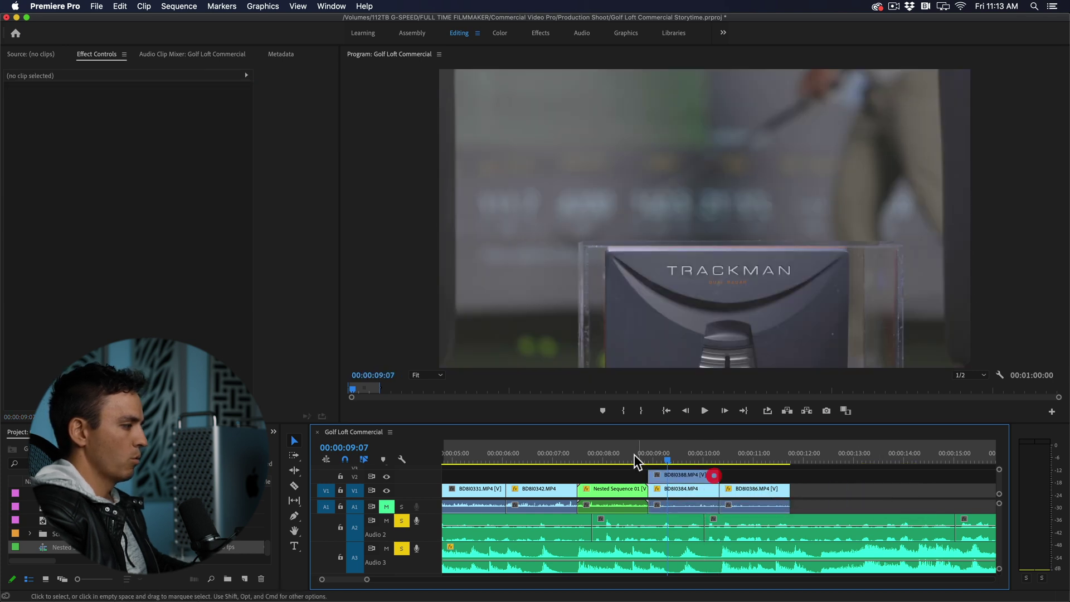
left_click(691, 490, "super")
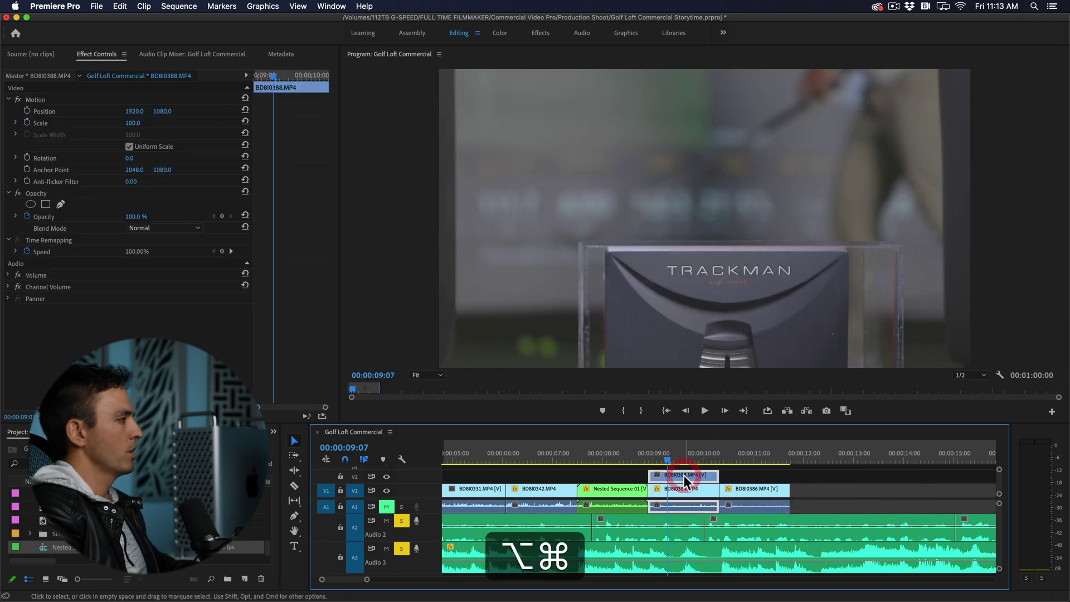
key("super+alt+v")
key("Return")
left_click(738, 473)
Play back from the start of Nested Sequence 01, zoomed out, and select BD8I0351
left_click_drag(650, 457, 605, 466)
key("minus")
key("space")
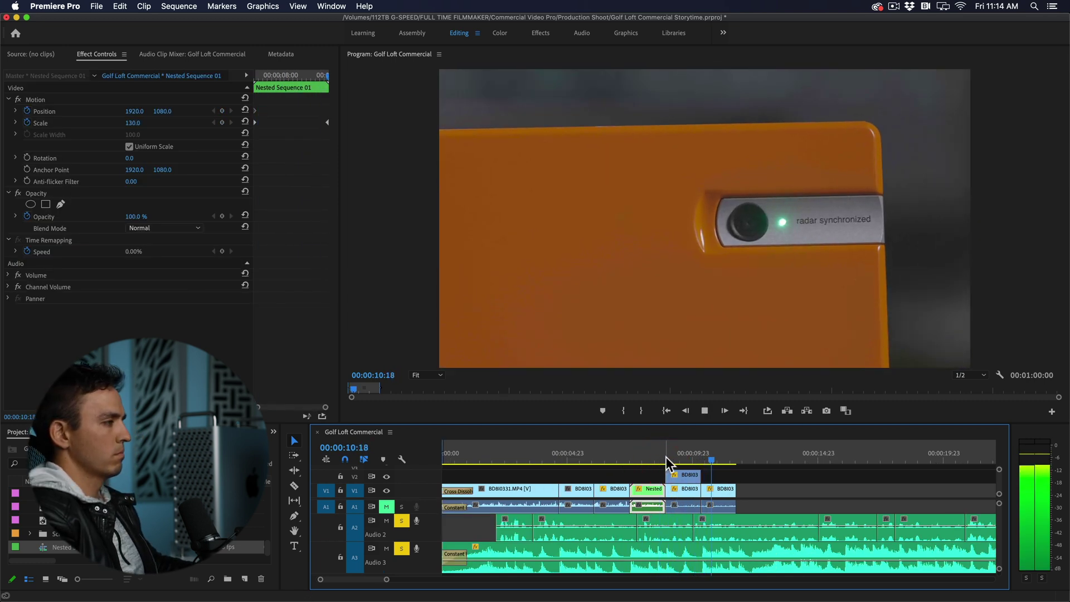
key("space")
key("minus")
key("minus")
key("minus")
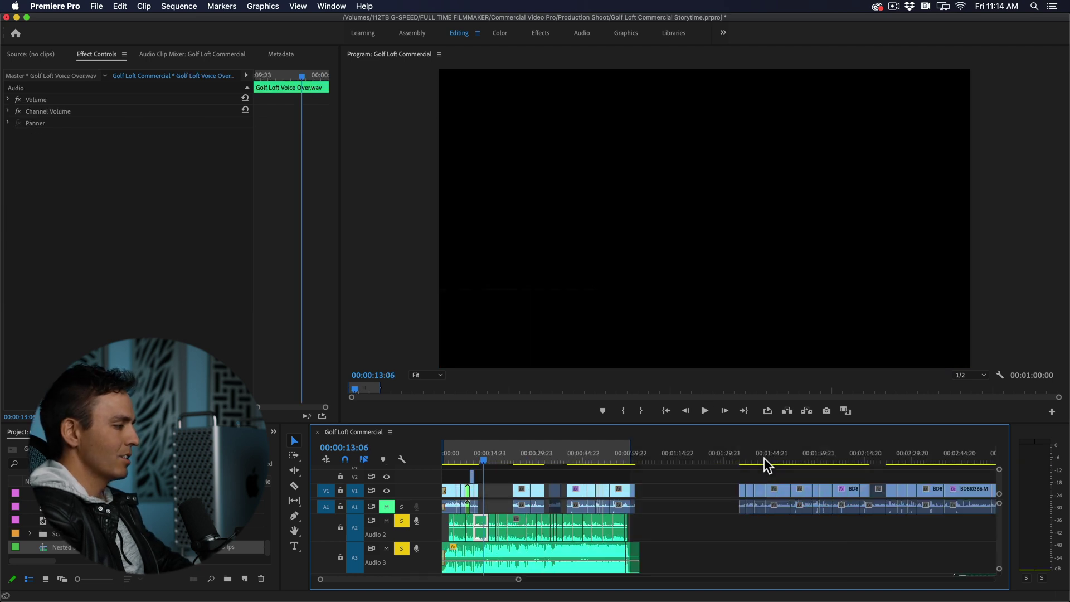
left_click(697, 495)
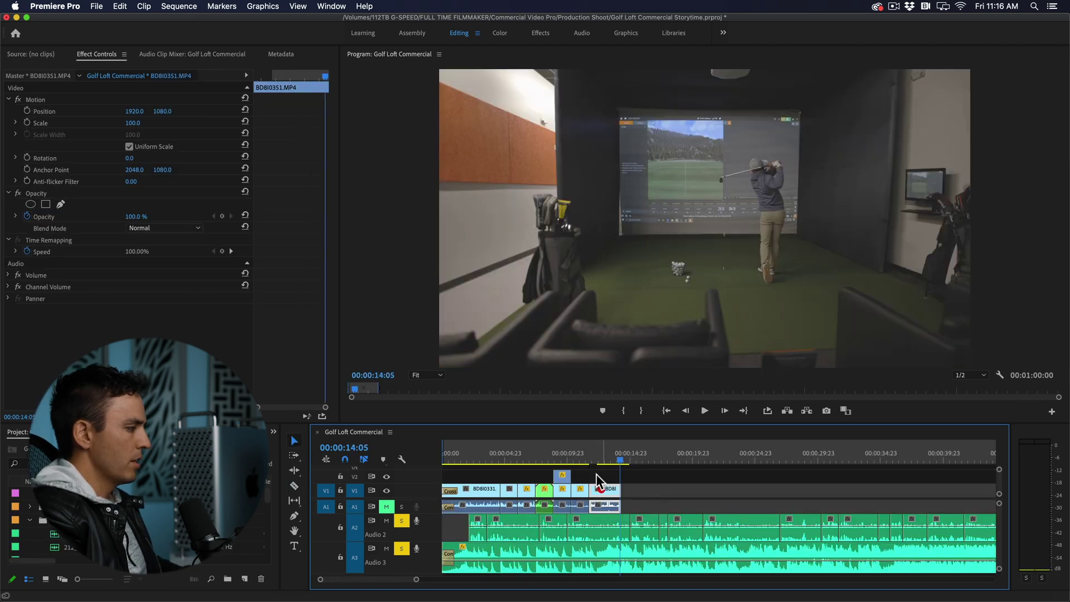
Play from 00:00:11:05, zoom into the 9–19 second stretch, and select the upper-track BD8I0372 clip
left_click(583, 453)
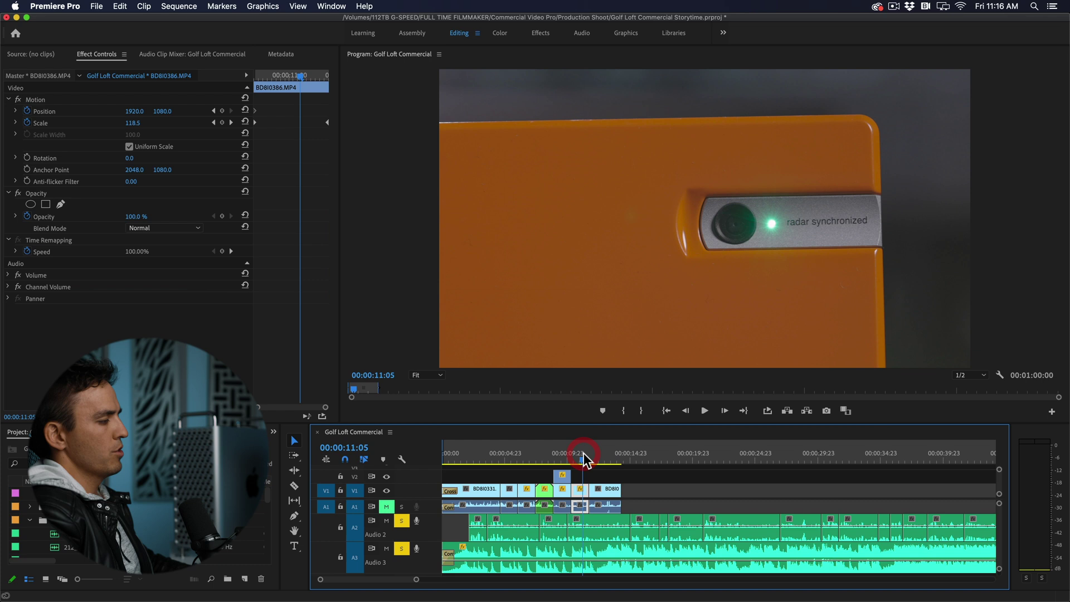
key("space")
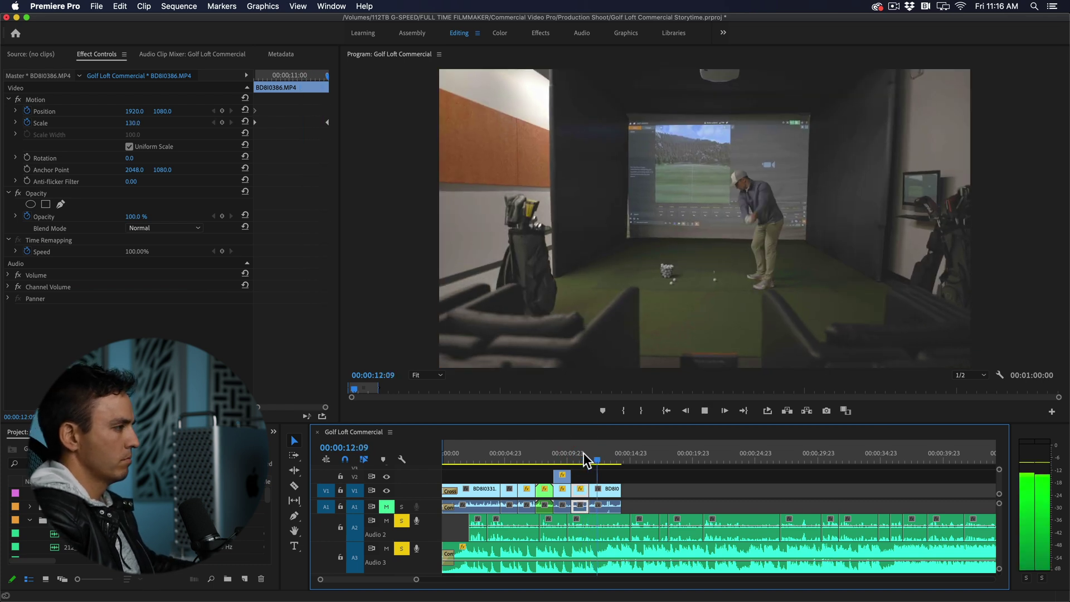
key("space")
key("=")
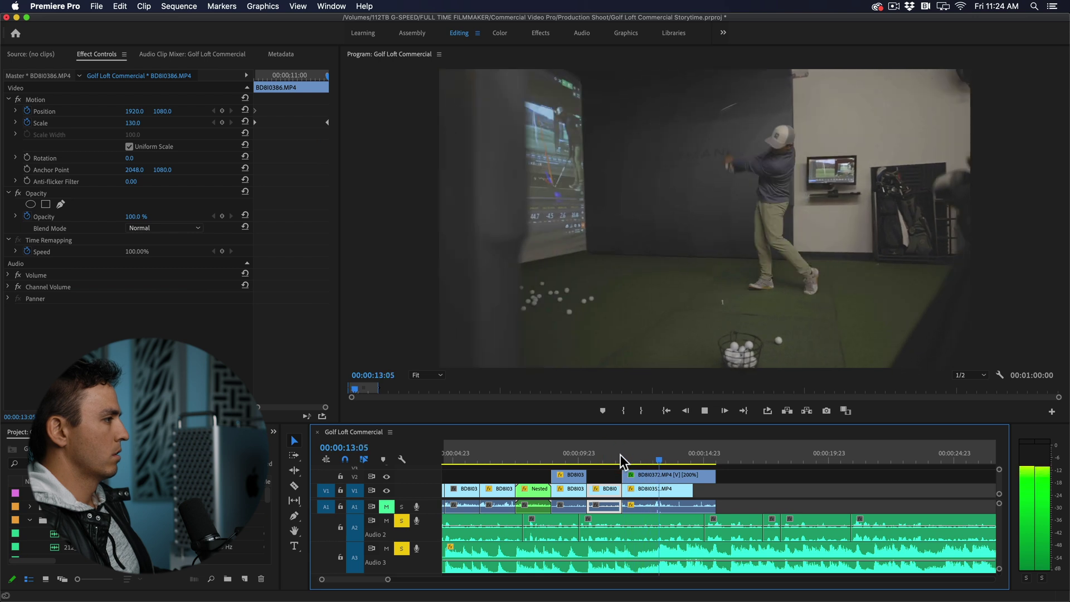
left_click(599, 456)
left_click(618, 475)
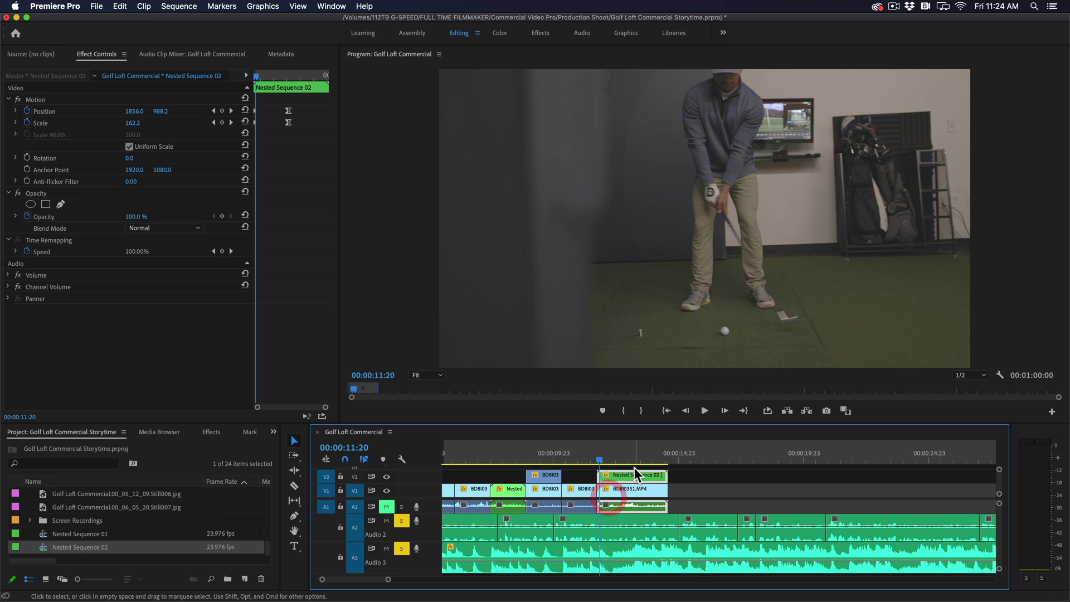
key("space")
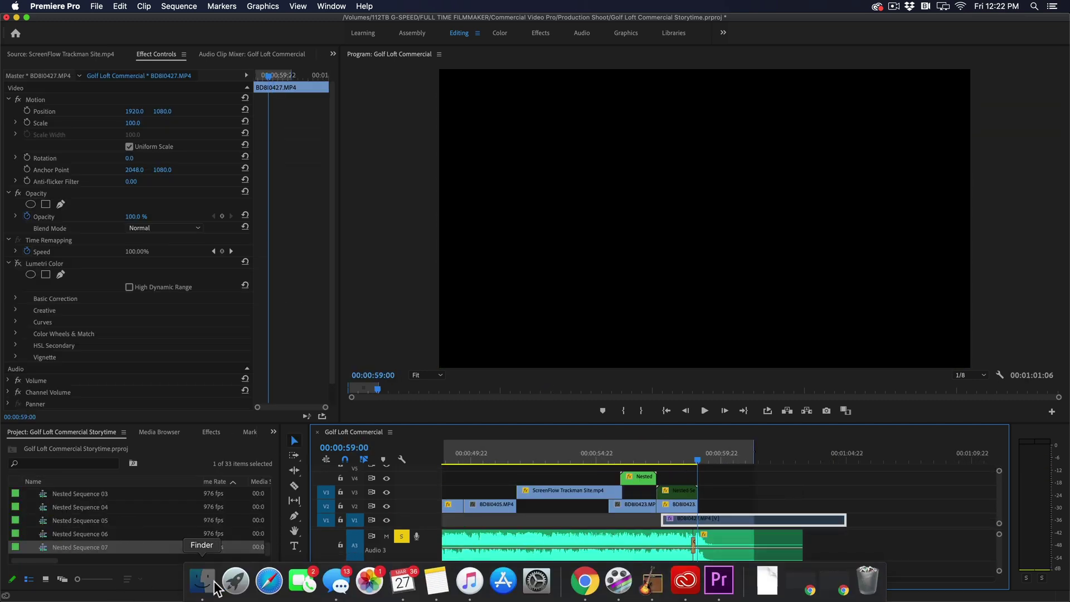
Drag WIDE-BLACK.png from Finder onto the Premiere timeline, then browse the channel's Playlists tab
left_click(202, 581)
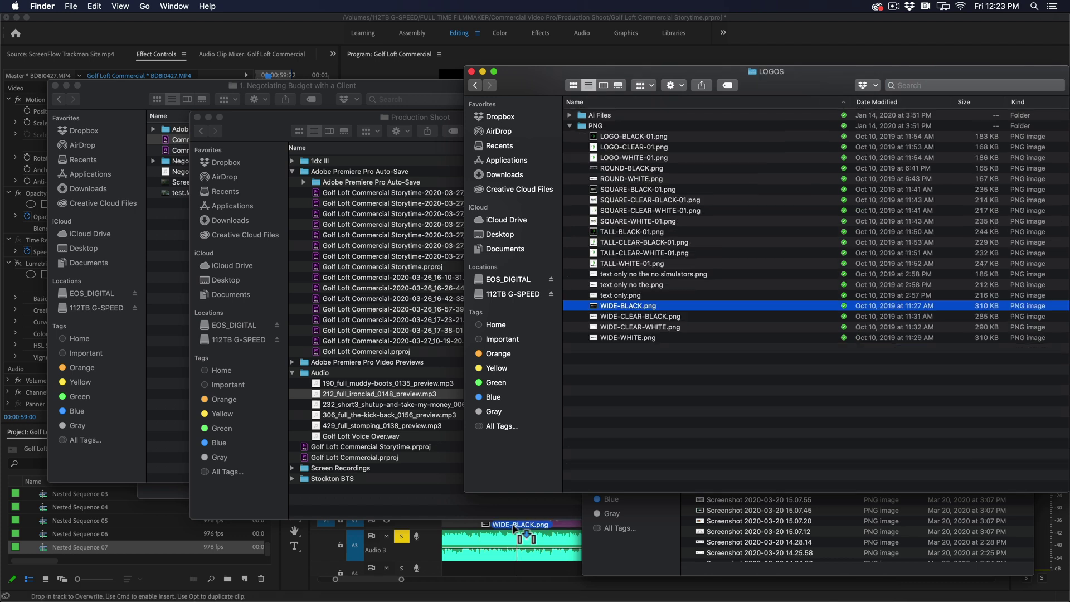
left_click_drag(599, 304, 705, 473)
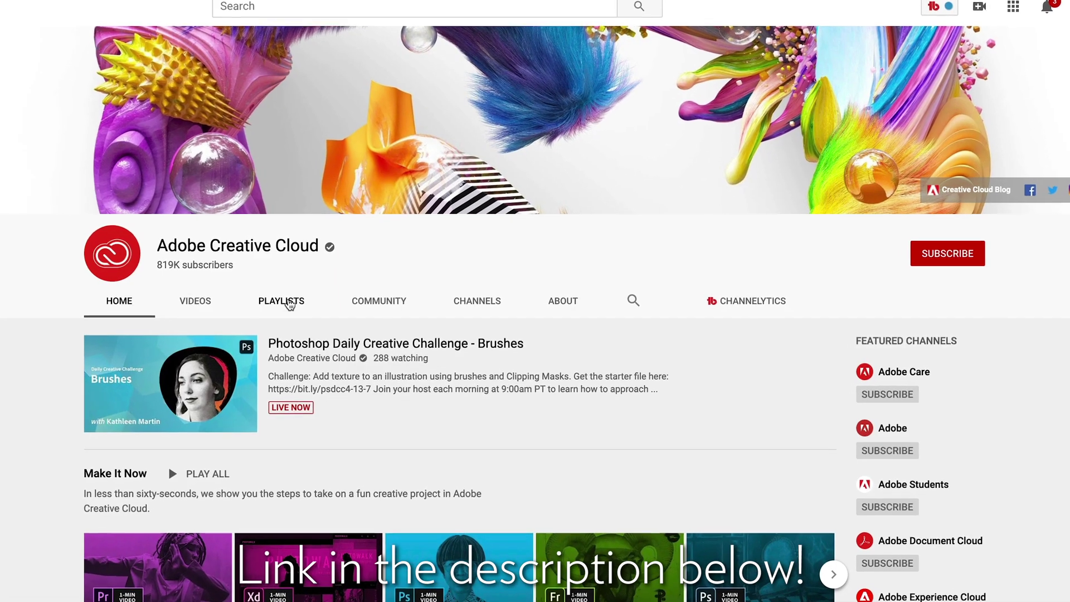
left_click(284, 300)
scroll(490, 375, "down", 3)
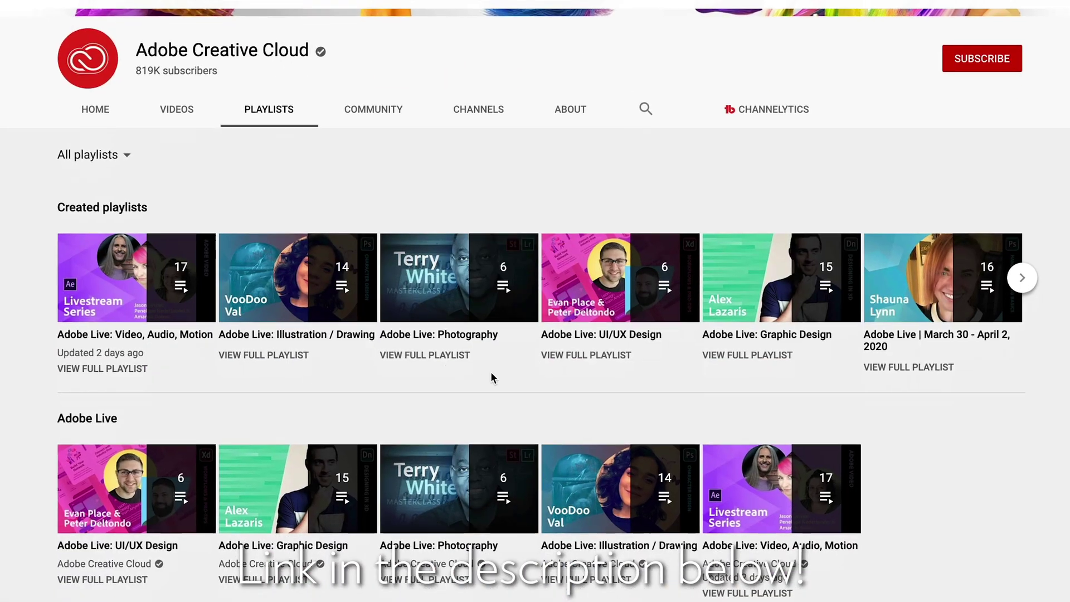